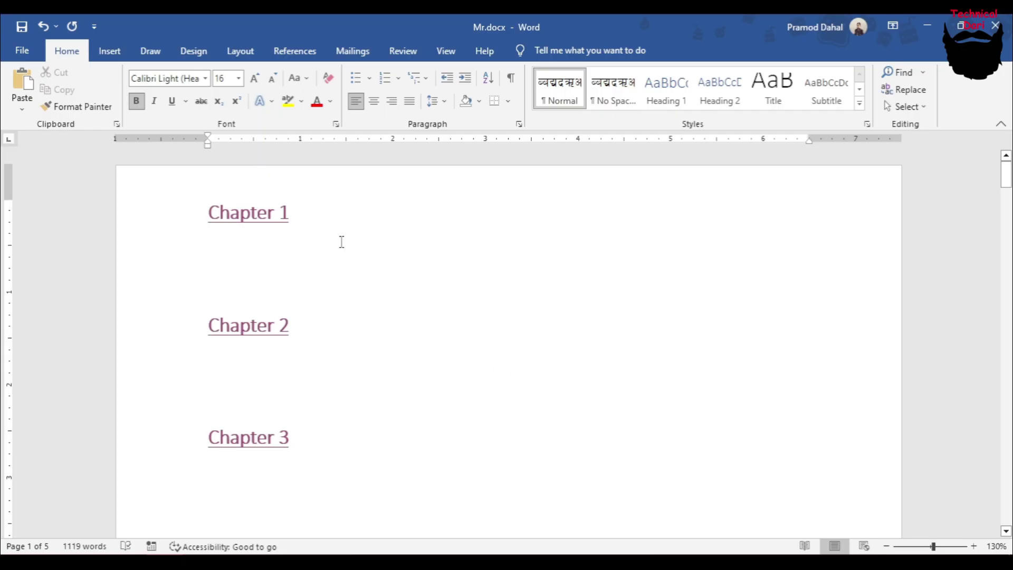
Scroll through Mr.docx to review the Chapter 1 heading and the chapter text.
scroll(394, 325, "down", 4)
scroll(396, 331, "down", 5)
scroll(508, 344, "down", 5)
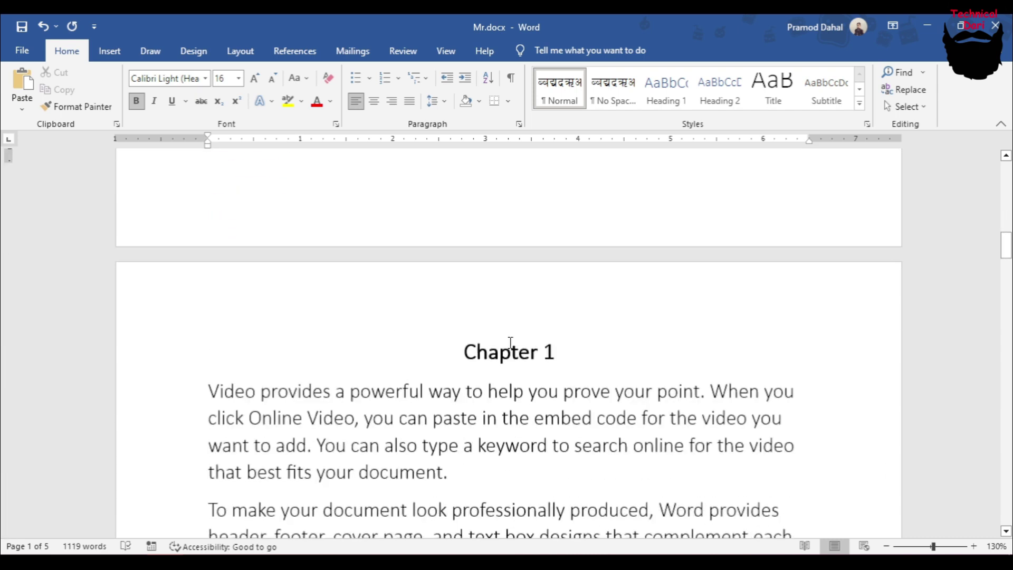
scroll(509, 350, "down", 2)
triple_click(491, 274)
scroll(491, 273, "down", 5)
scroll(545, 367, "down", 2)
scroll(502, 360, "down", 6)
scroll(501, 360, "up", 3)
scroll(549, 353, "down", 1)
scroll(594, 350, "up", 1)
scroll(516, 361, "down", 5)
scroll(509, 373, "up", 3)
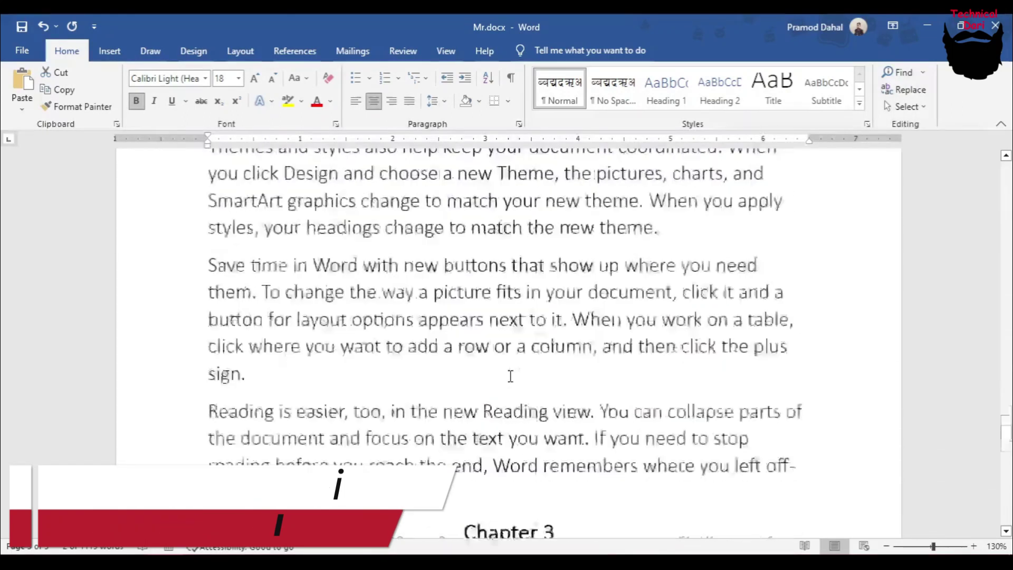
scroll(509, 373, "down", 5)
scroll(534, 369, "up", 2)
scroll(535, 369, "up", 2)
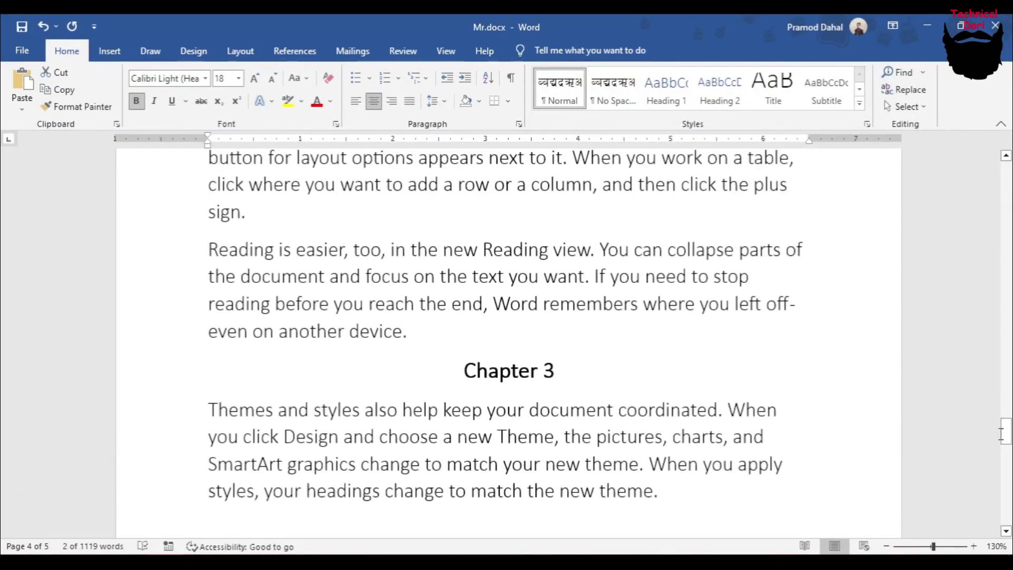
left_click_drag(1000, 433, 1005, 174)
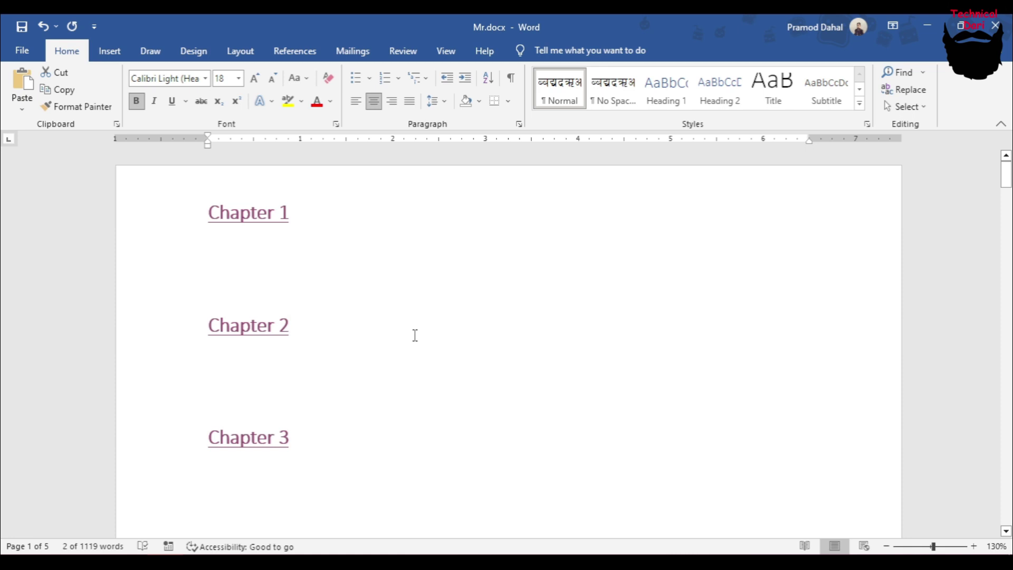
scroll(958, 377, "down", 3)
scroll(958, 378, "down", 5)
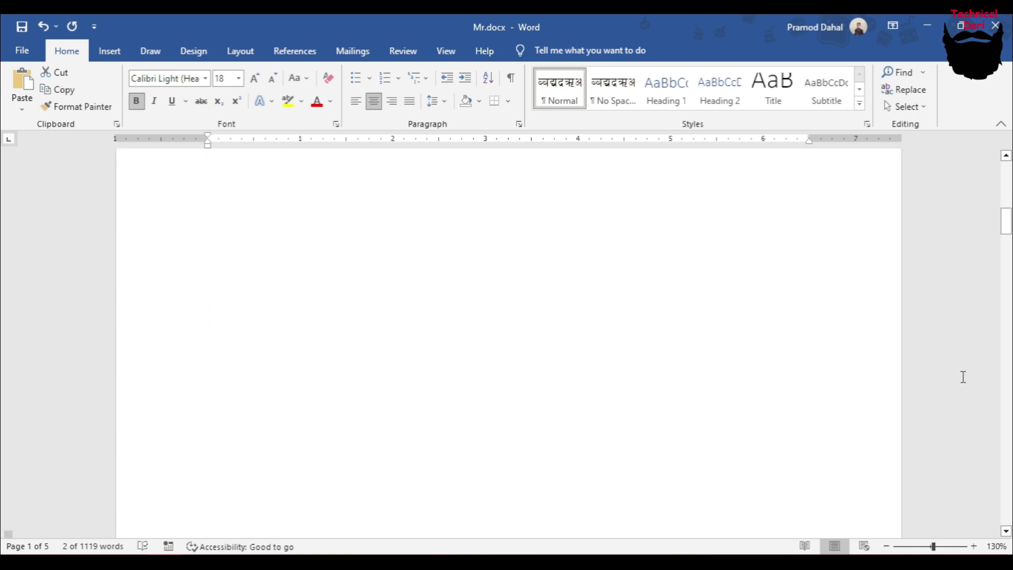
scroll(957, 378, "down", 5)
left_click_drag(1006, 274, 1006, 174)
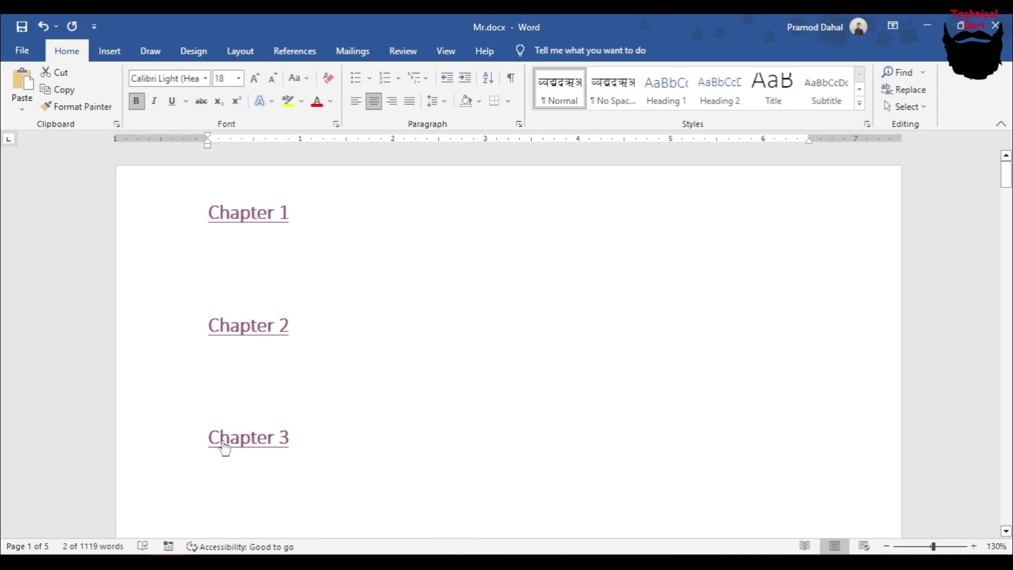
Follow the existing Chapter 3 and Chapter 2 links in Mr.docx and inspect those headings.
left_click(256, 448, "ctrl")
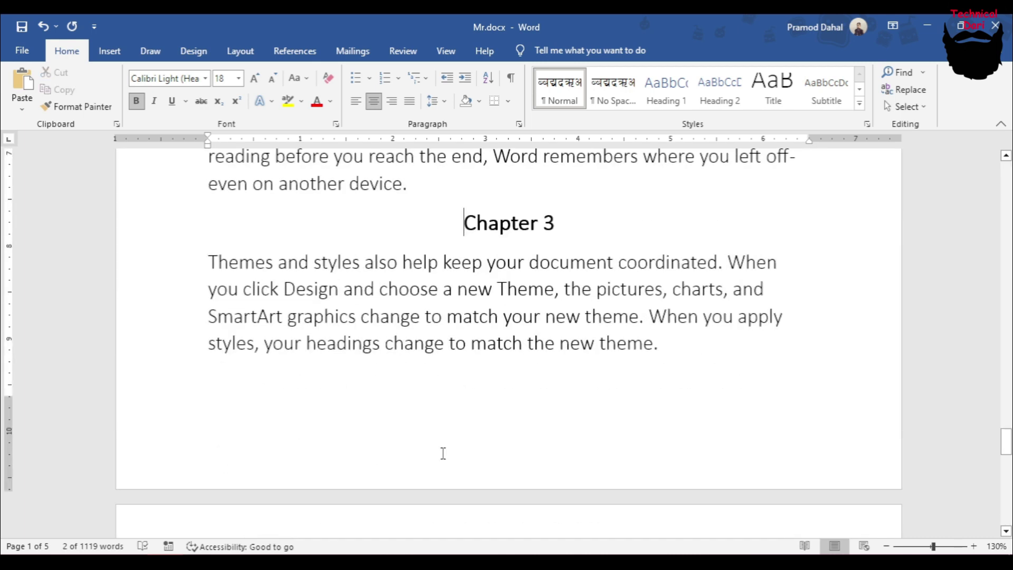
mouse_move(456, 214)
left_mouse_down()
mouse_move(615, 278)
mouse_move(660, 344)
left_mouse_up()
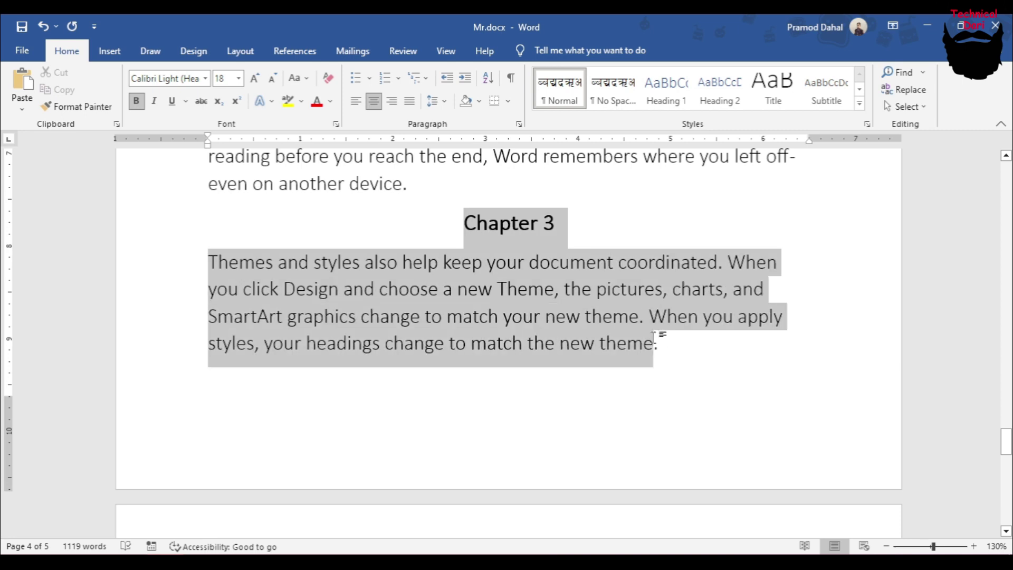
left_click_drag(1006, 445, 1005, 164)
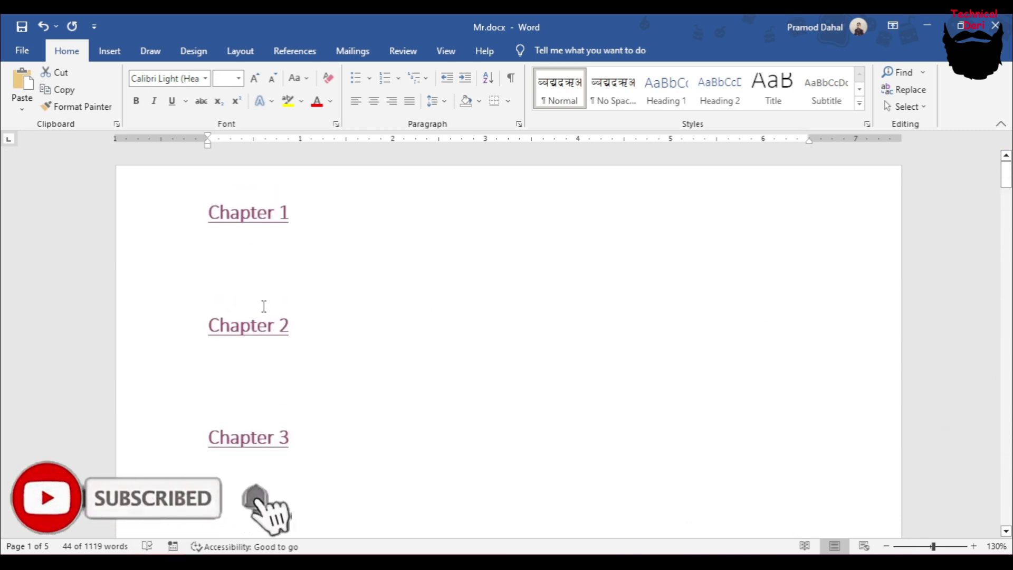
left_click(251, 327, "ctrl")
scroll(369, 264, "down", 3)
left_click_drag(464, 226, 651, 348)
left_click(539, 403)
scroll(539, 404, "up", 5)
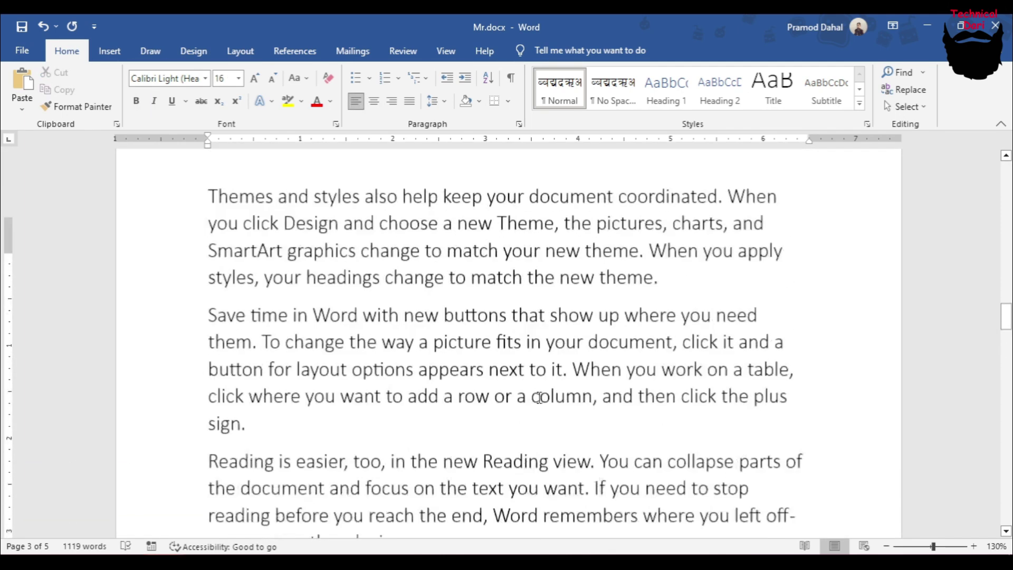
scroll(539, 401, "up", 5)
scroll(539, 398, "up", 5)
scroll(539, 397, "up", 10)
scroll(540, 397, "up", 5)
scroll(539, 397, "up", 5)
scroll(539, 397, "up", 3)
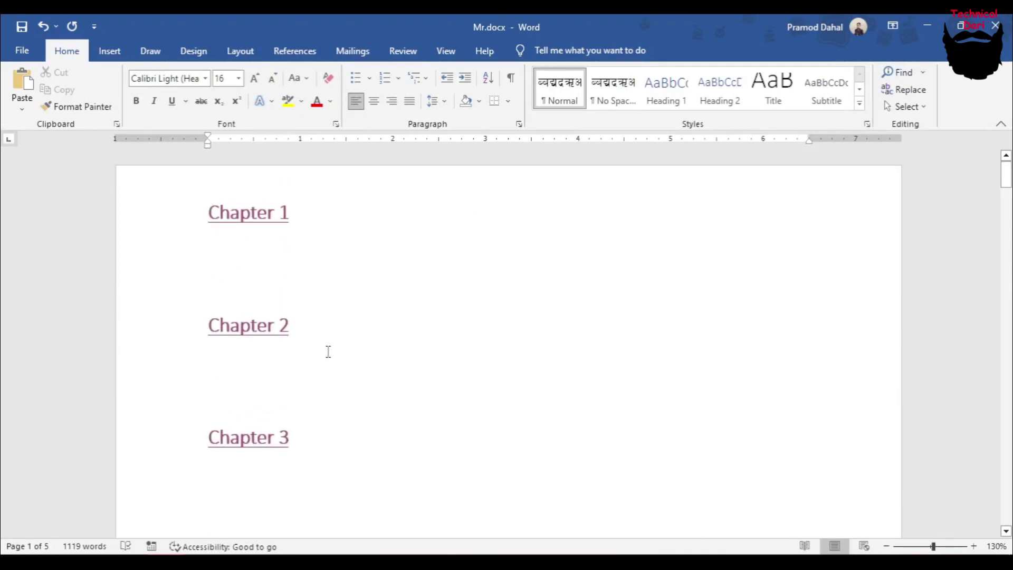
Create a new blank document, then select the chapter text from Chapter 1 onward in Mr.docx.
key("ctrl+n")
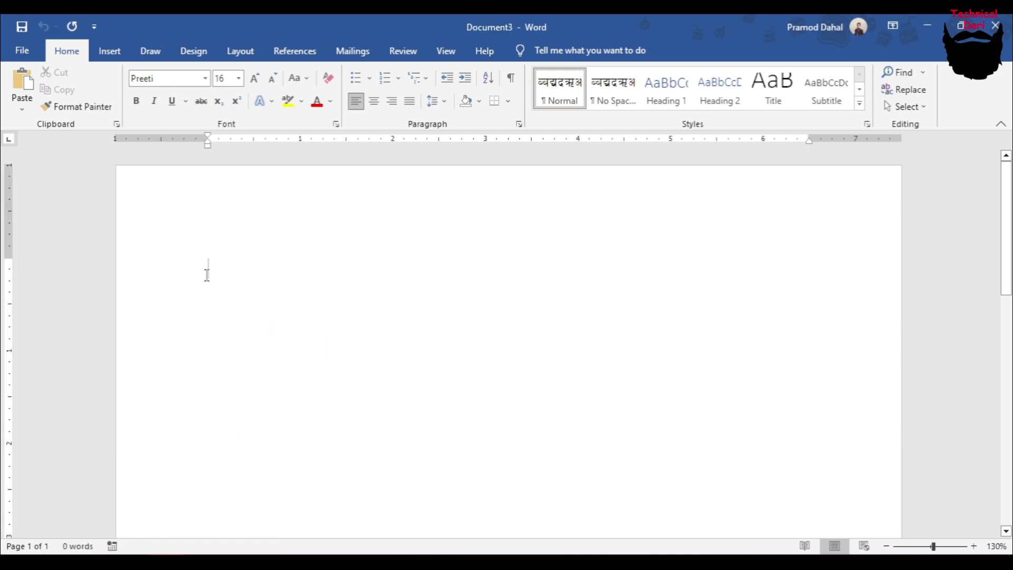
left_click(167, 562)
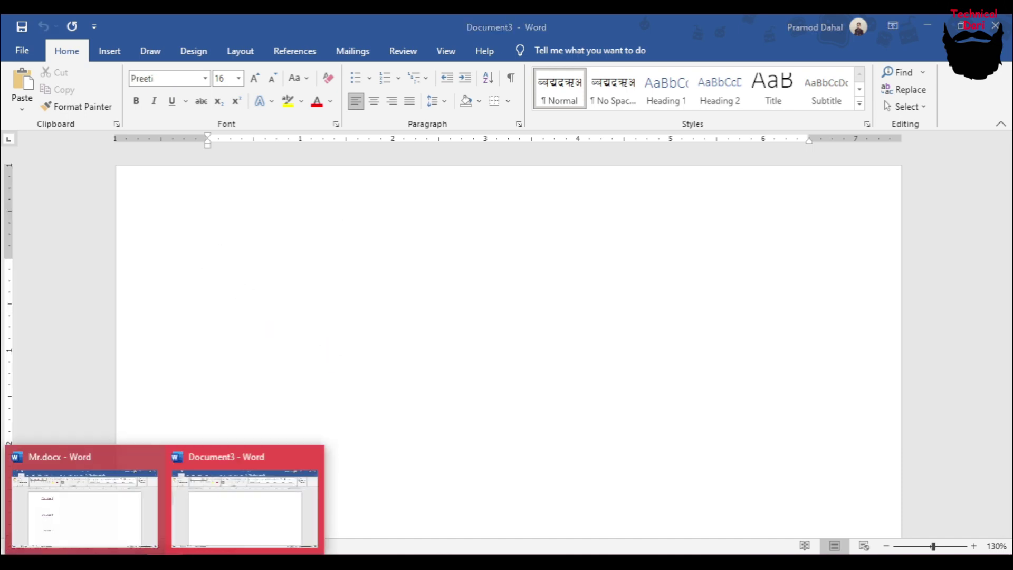
left_click(89, 514)
scroll(332, 371, "down", 8)
scroll(327, 364, "down", 7)
scroll(369, 348, "down", 4)
left_click_drag(464, 241, 493, 185)
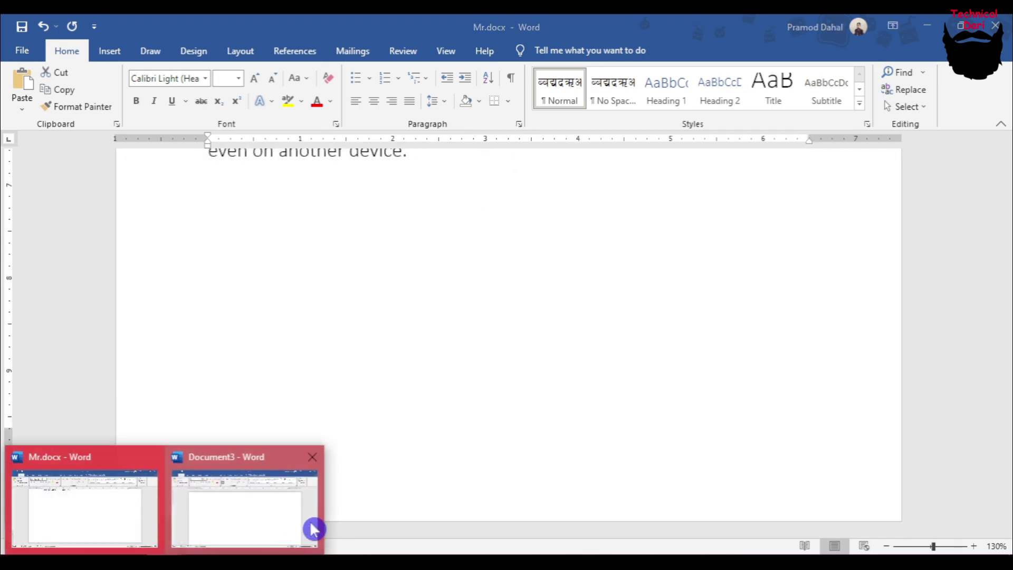
Paste the copied Chapter 1–3 text into the new Document3.
left_click(315, 527)
key("ctrl+v")
scroll(538, 314, "down", 2)
scroll(485, 355, "up", 3)
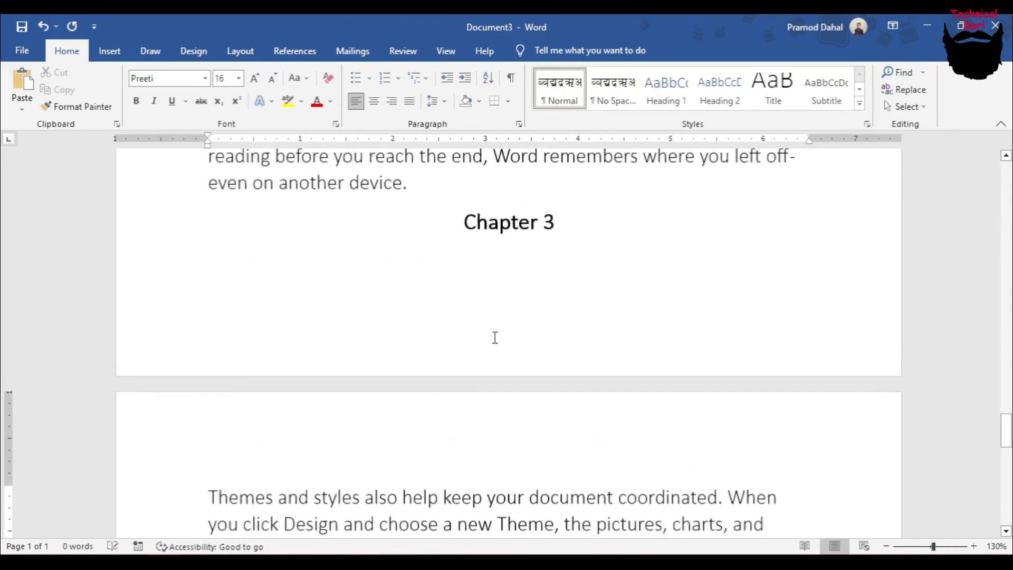
left_click(465, 225)
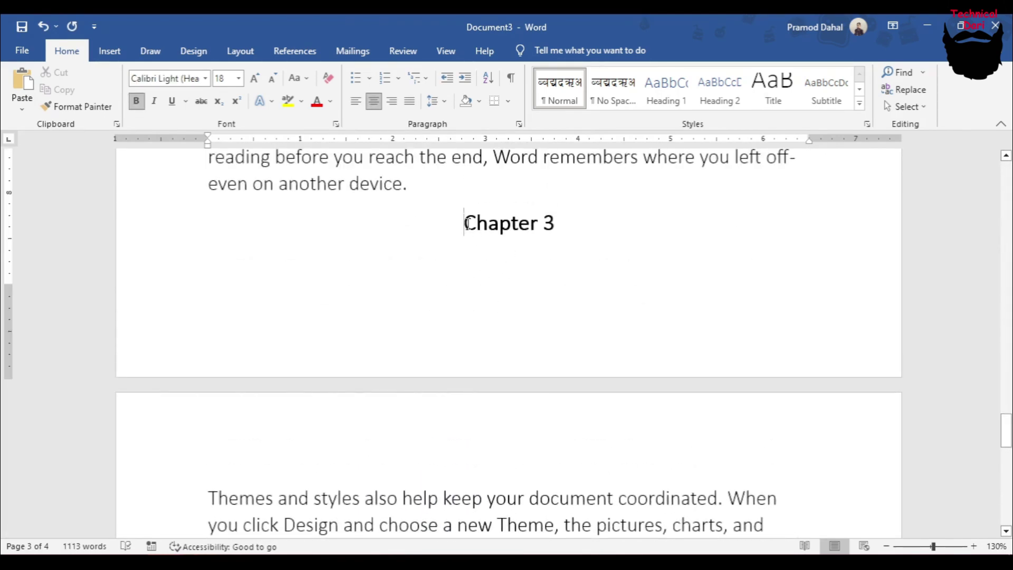
Insert a page break so Chapter 3 begins on a new page.
key("ctrl+Return")
scroll(561, 327, "up", 3)
scroll(527, 337, "up", 3)
scroll(518, 342, "up", 3)
scroll(516, 342, "up", 3)
scroll(516, 342, "down", 3)
scroll(482, 398, "up", 3)
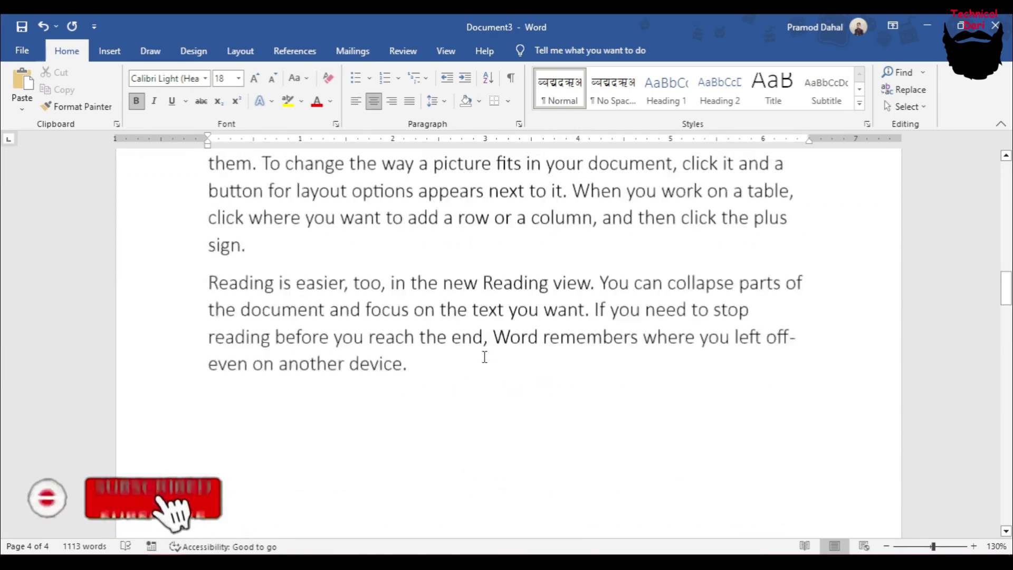
scroll(482, 355, "up", 3)
scroll(485, 355, "up", 3)
scroll(479, 363, "up", 3)
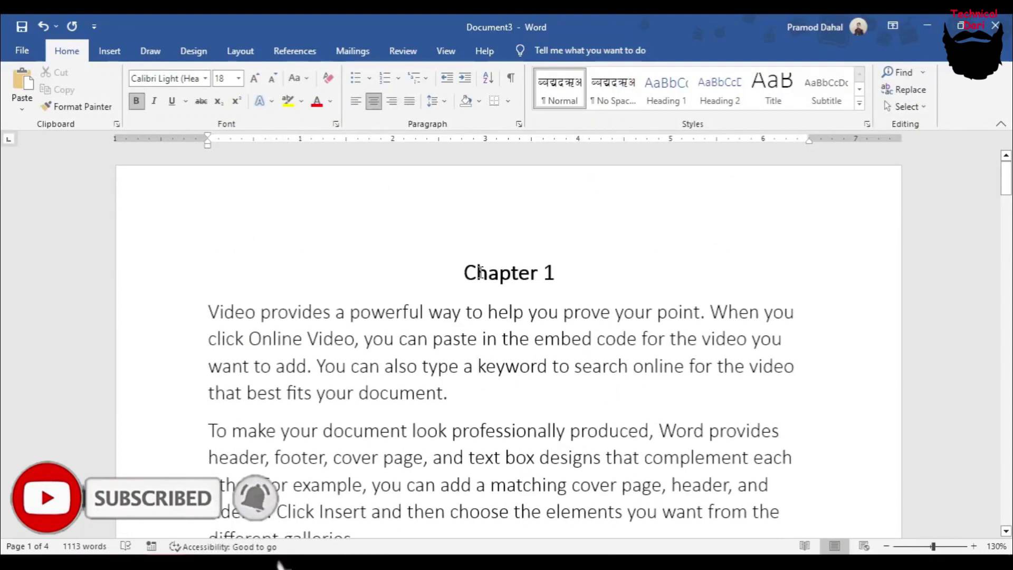
Open the Insert ribbon and check the Chapter 1 and Chapter 3 sections.
key("alt+n")
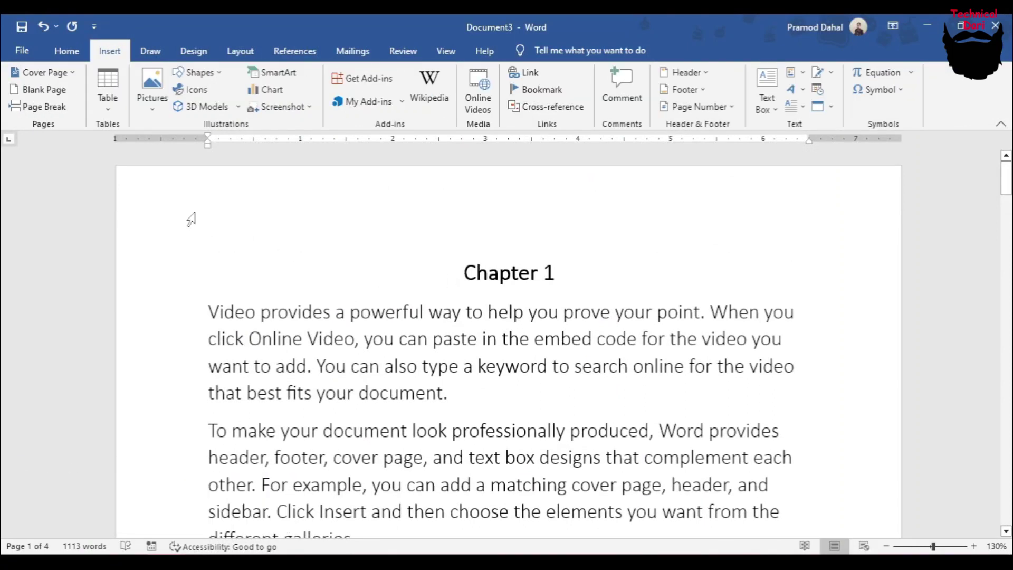
triple_click(469, 272)
scroll(531, 393, "down", 5)
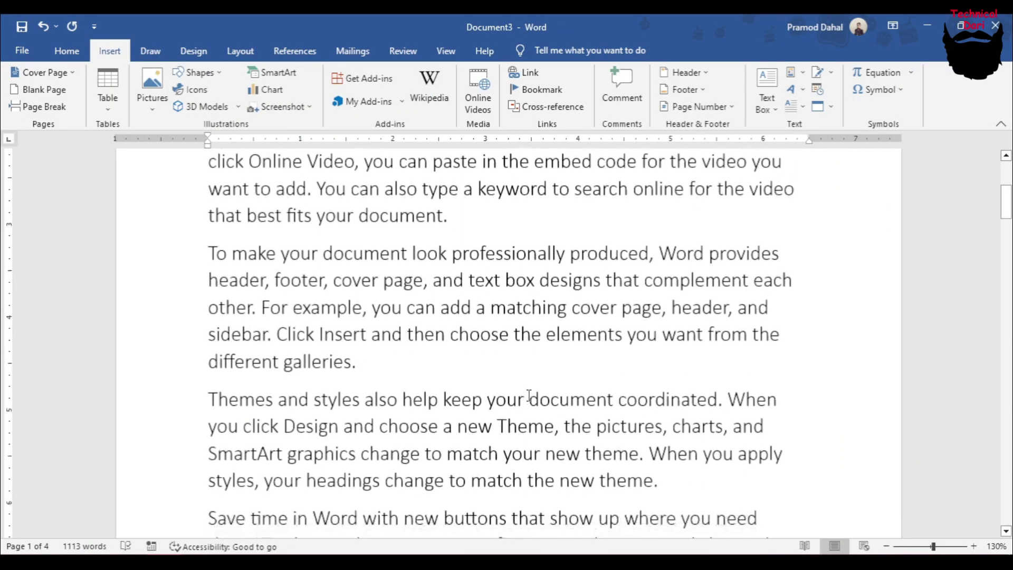
scroll(531, 393, "down", 5)
scroll(532, 393, "down", 1)
scroll(531, 393, "down", 3)
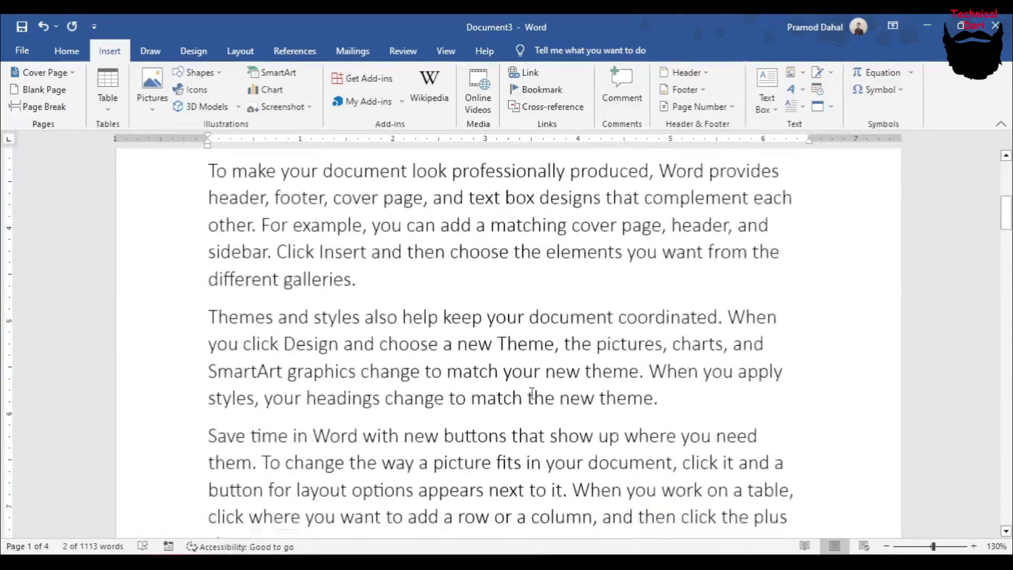
scroll(535, 401, "down", 3)
scroll(542, 413, "down", 5)
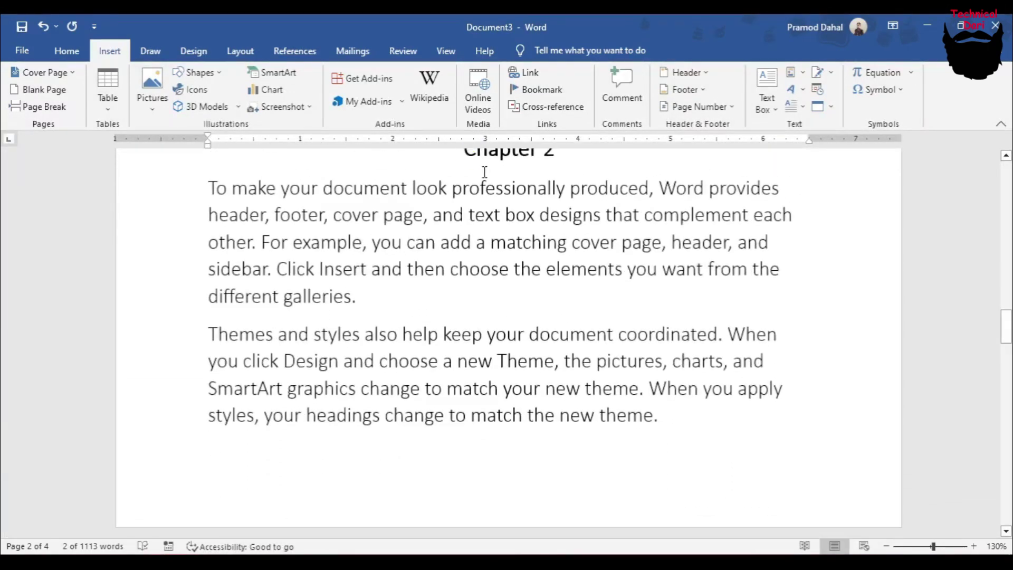
scroll(485, 166, "down", 1)
scroll(496, 211, "down", 3)
scroll(508, 222, "down", 3)
scroll(521, 341, "down", 3)
scroll(521, 340, "down", 5)
left_click_drag(464, 215, 712, 506)
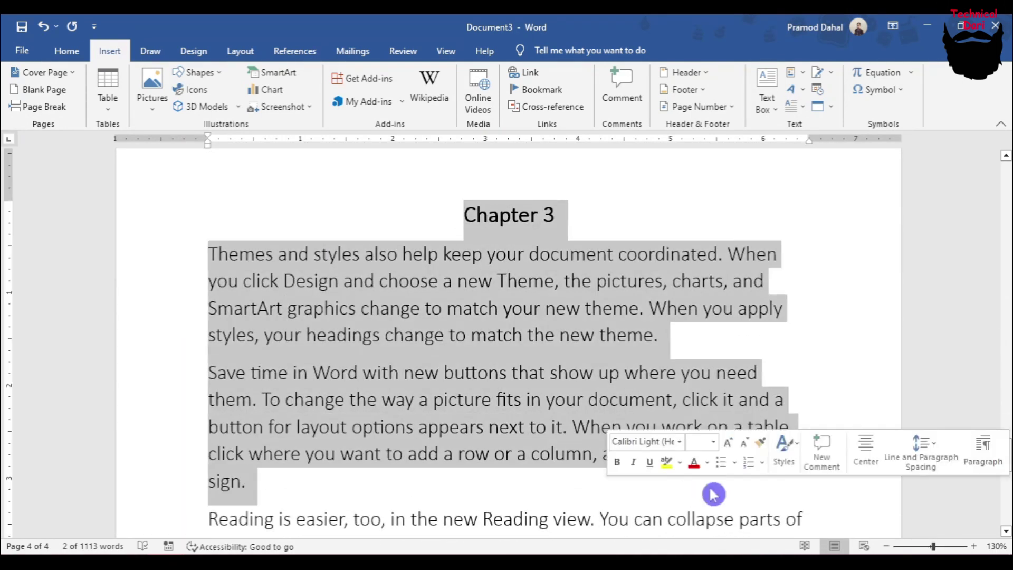
left_click_drag(1006, 459, 1006, 177)
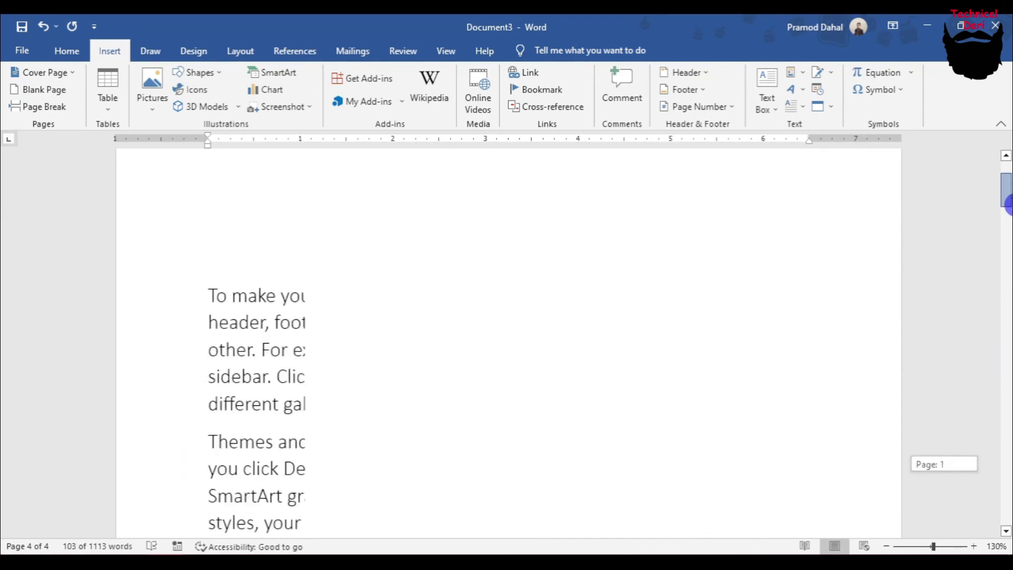
Add two blank lines above the Chapter 1 heading.
left_click(466, 267)
key("Return")
key("Return")
key("Return")
key("Return")
key("Return")
key("Return")
key("Return")
key("Return")
key("Return")
key("Return")
key("Return")
key("Return")
key("Return")
key("Return")
key("Return")
key("Return")
key("Return")
key("Return")
key("Return")
key("Return")
key("Return")
key("Return")
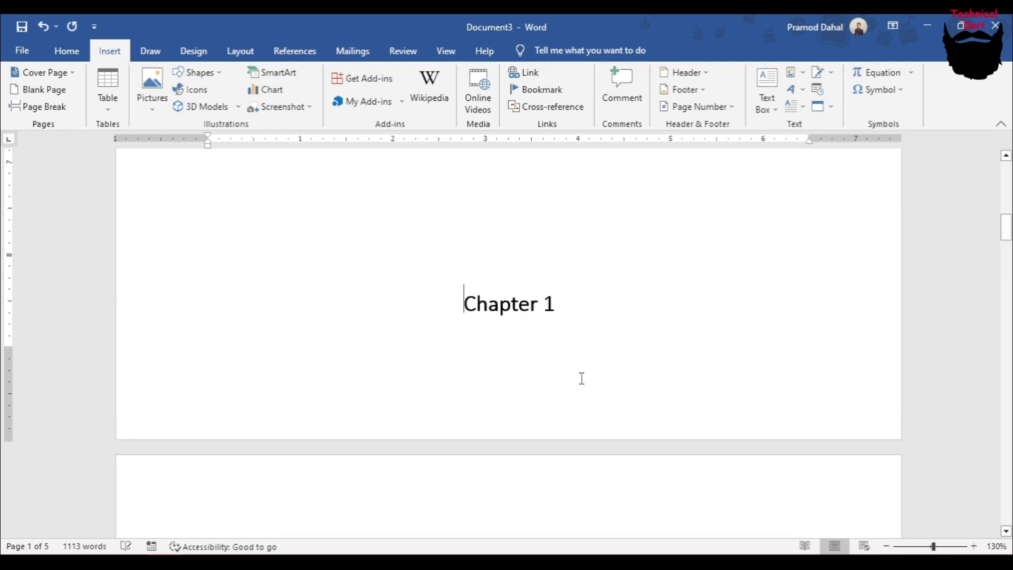
key("Return")
key("Return")
key("Return")
Type 'Chapter 1' on the blank top line and left-align it.
scroll(409, 255, "up", 5)
scroll(171, 248, "up", 5)
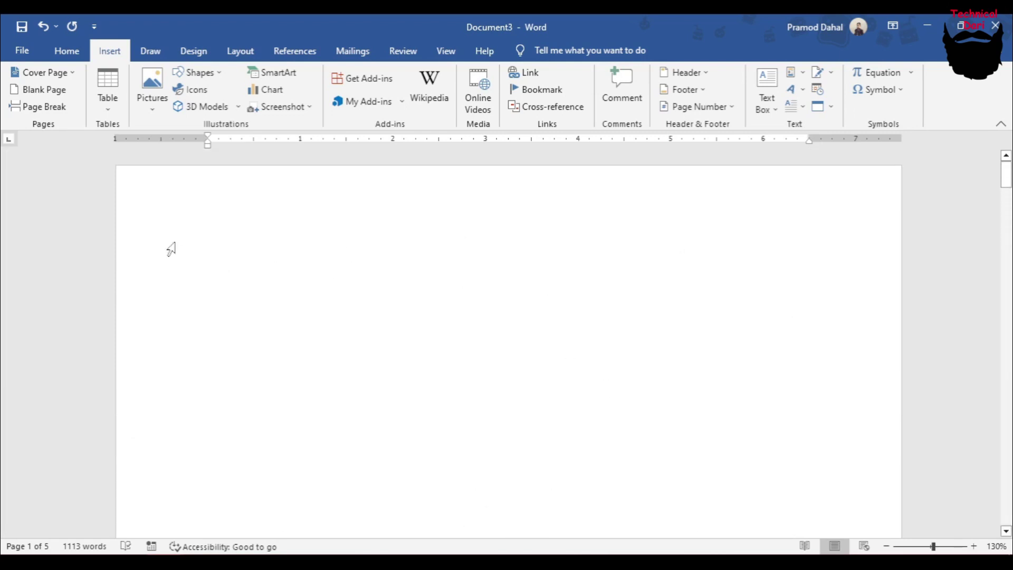
left_click(219, 270)
type("Chapter 1")
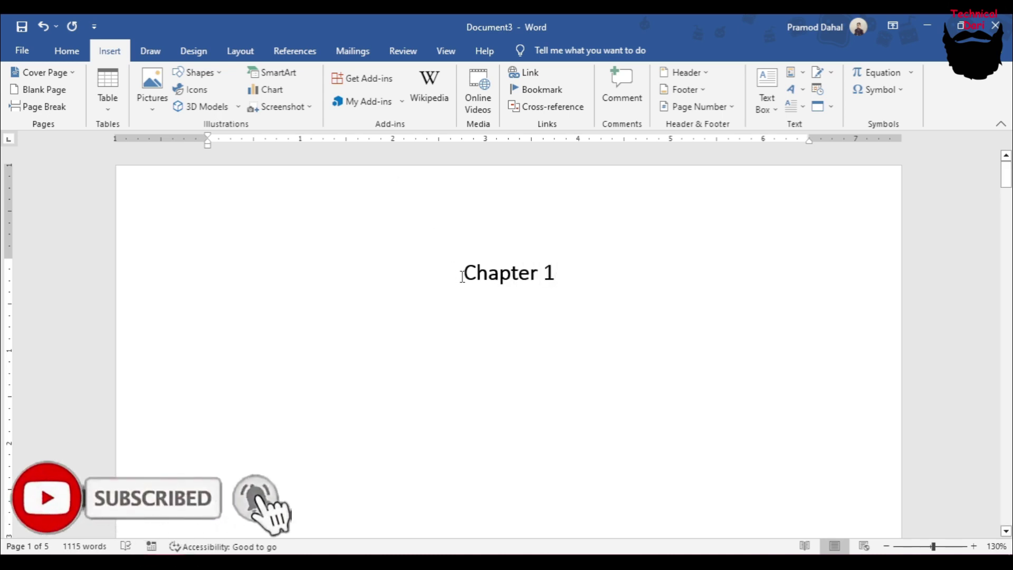
key("ctrl+l")
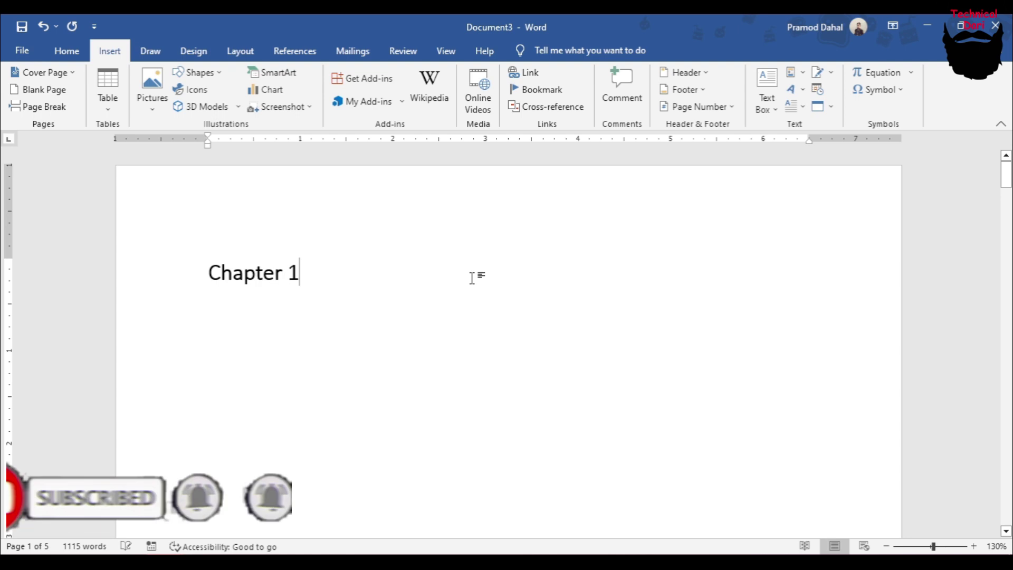
Duplicate the line below it as 'Chapter 2' and paste a third chapter entry.
left_click_drag(206, 271, 296, 278)
key("ctrl+c")
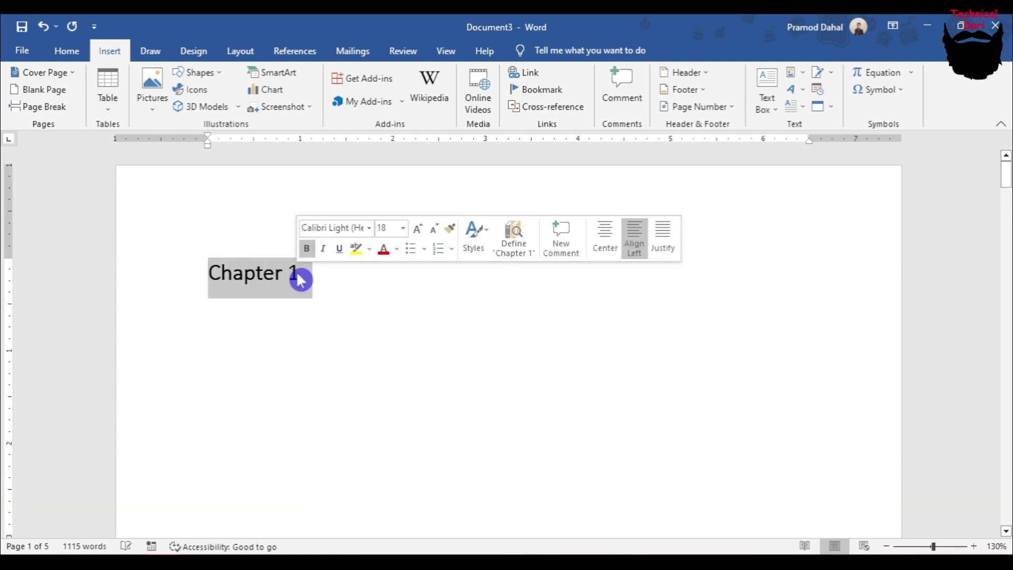
left_click(310, 294)
key("Return")
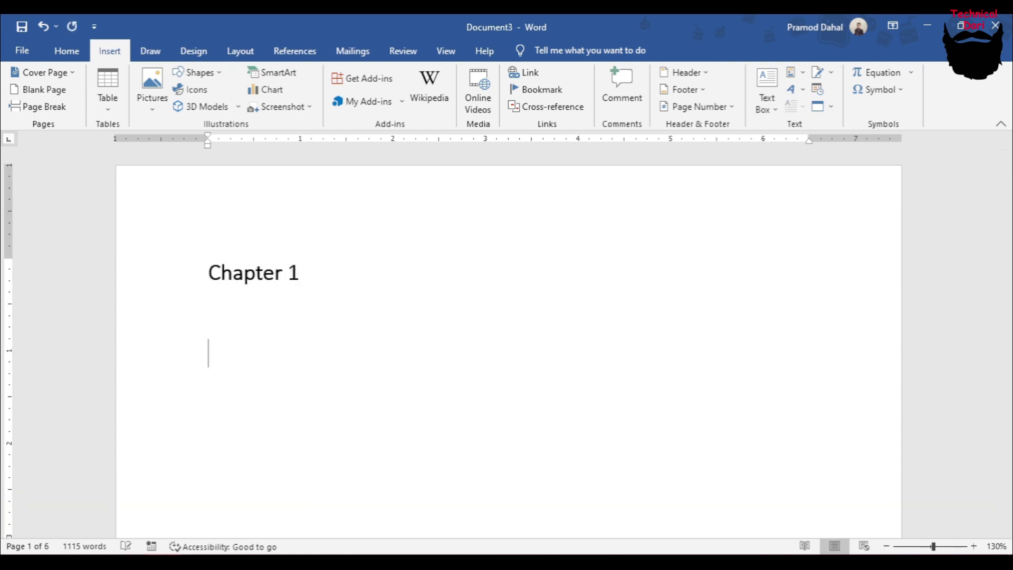
key("ctrl+v")
key("BackSpace")
type("2")
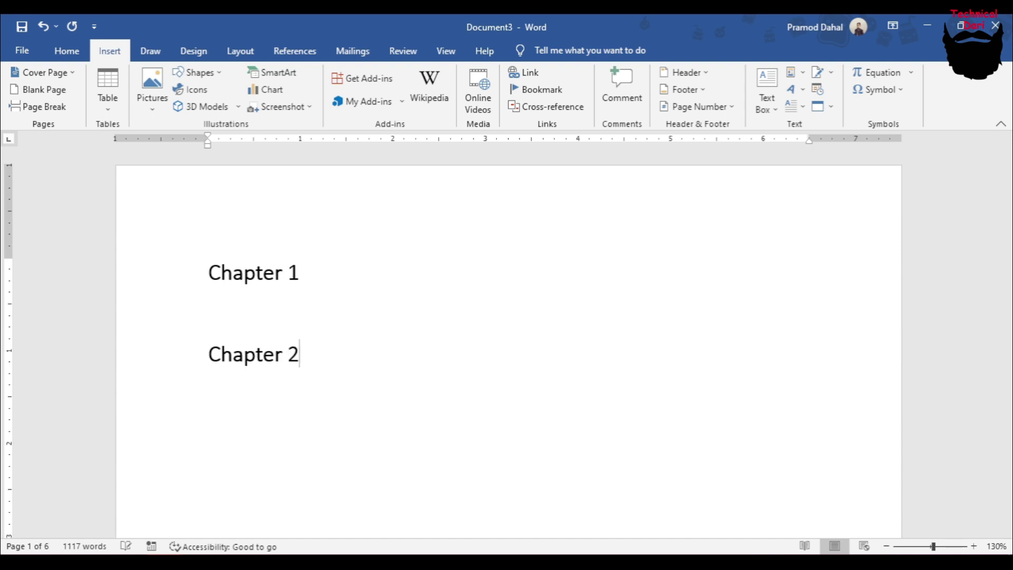
key("ctrl+v")
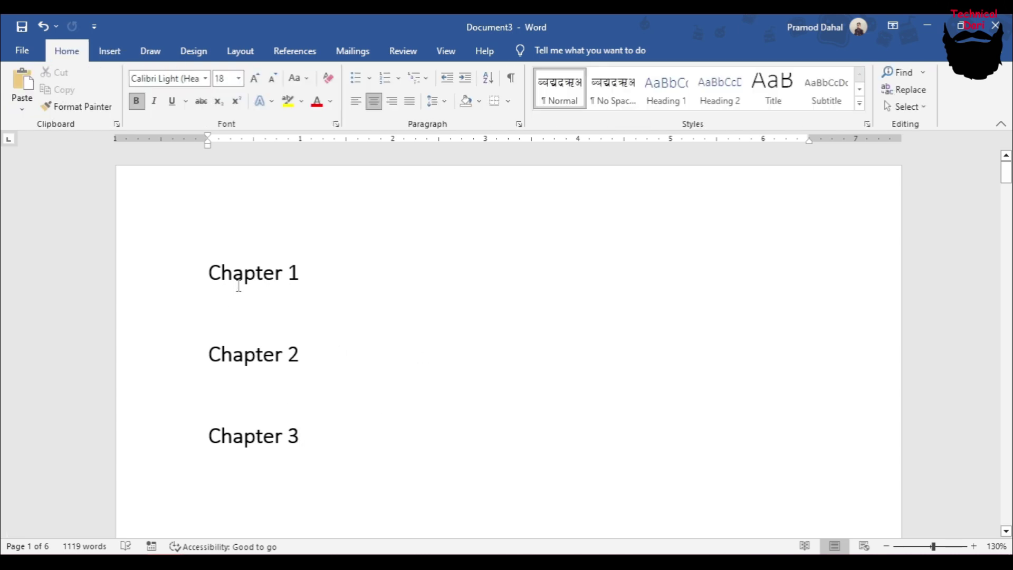
Check the top chapter list, then move down to the Chapter 1 heading in the body.
left_click_drag(206, 271, 298, 395)
scroll(536, 384, "down", 5)
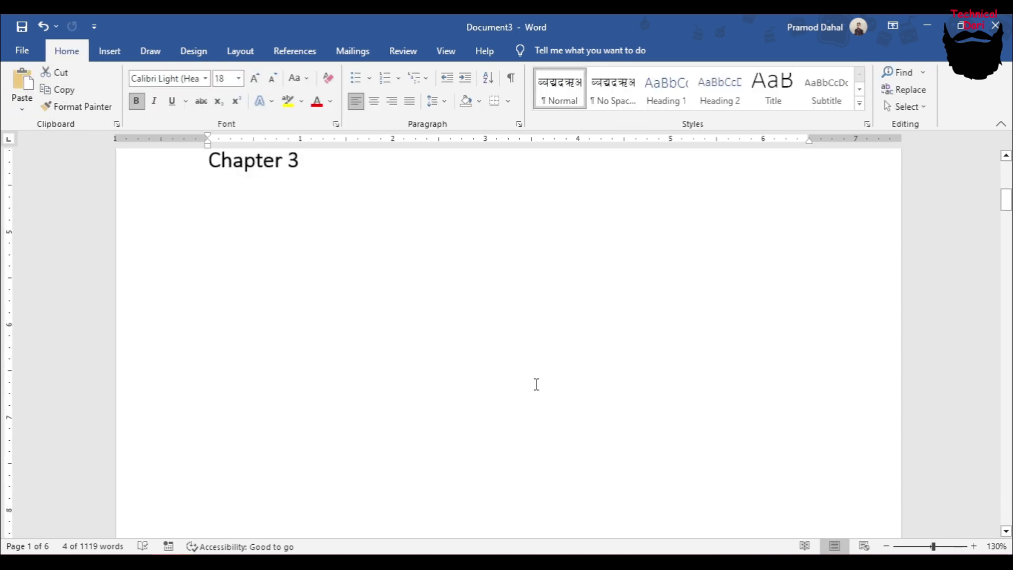
scroll(541, 393, "down", 7)
scroll(517, 385, "down", 4)
scroll(495, 375, "down", 1)
scroll(429, 382, "up", 13)
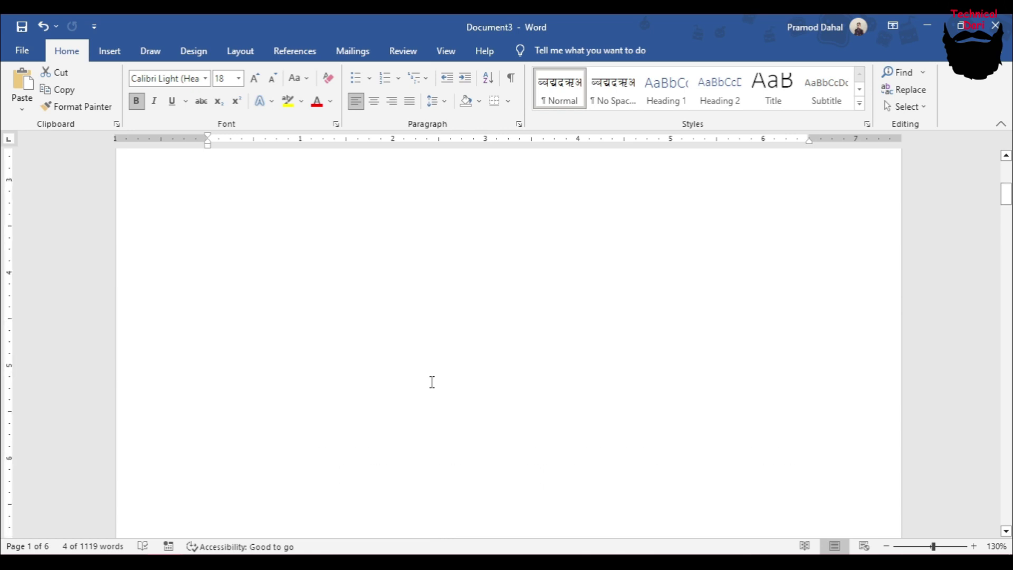
left_click(365, 354)
scroll(512, 355, "down", 5)
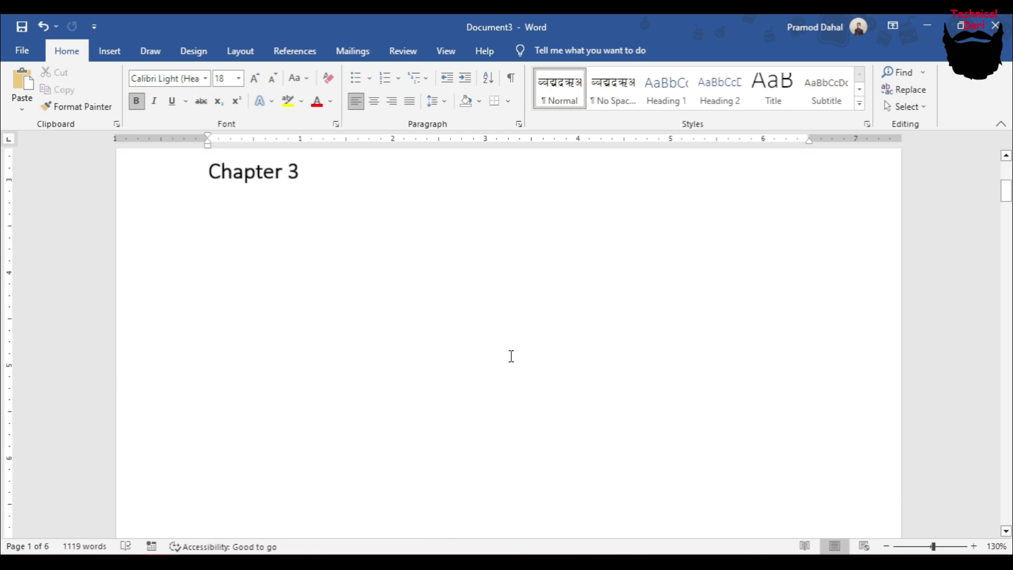
scroll(519, 371, "down", 5)
scroll(519, 371, "down", 3)
Bookmark the Chapter 1 heading as chapter_1 and confirm it appears in the bookmark list.
left_click_drag(494, 372, 563, 375)
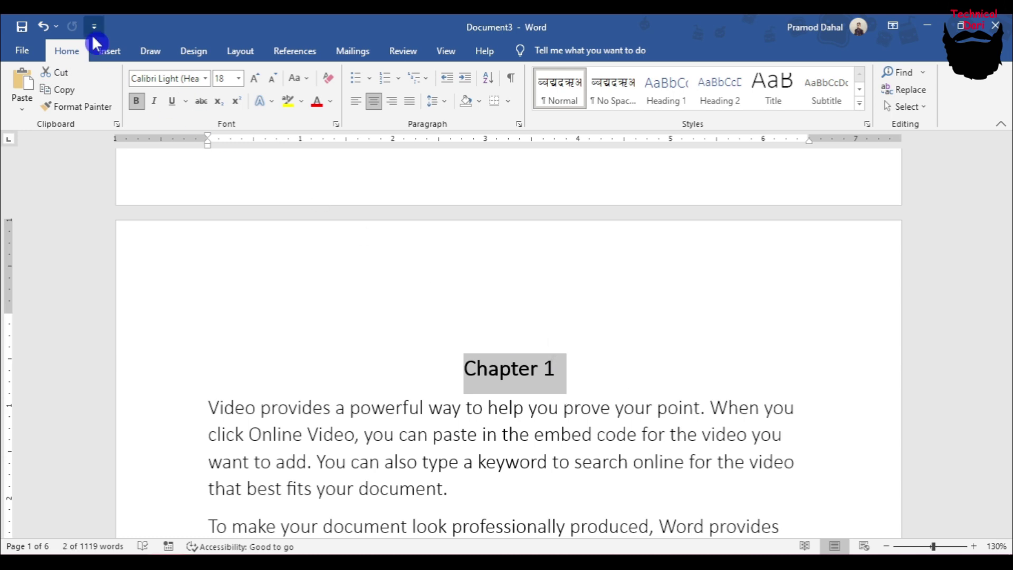
left_click(109, 51)
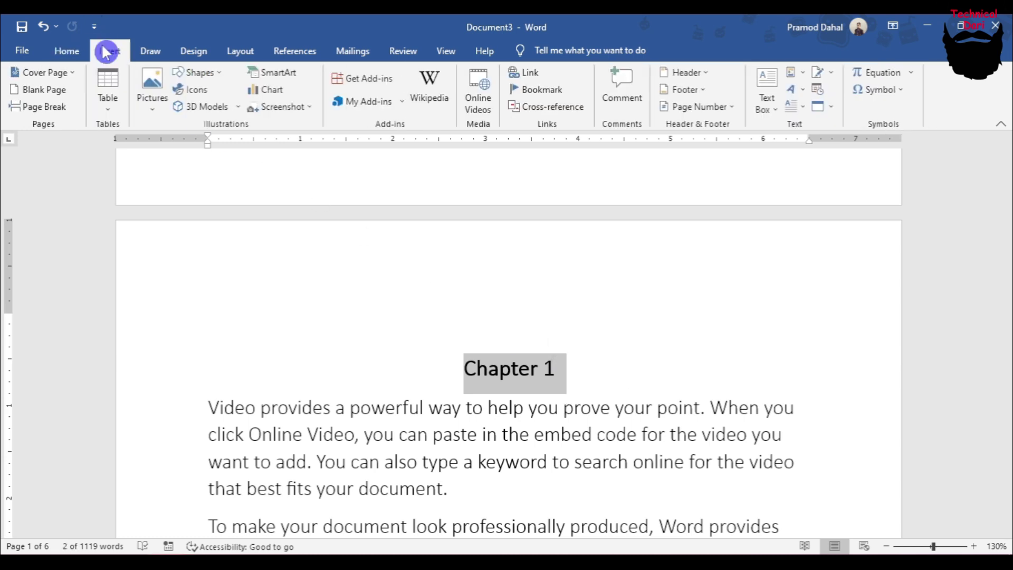
left_click(543, 90)
mouse_move(464, 106)
left_mouse_down()
mouse_move(400, 191)
mouse_move(455, 143)
mouse_move(526, 118)
left_mouse_up()
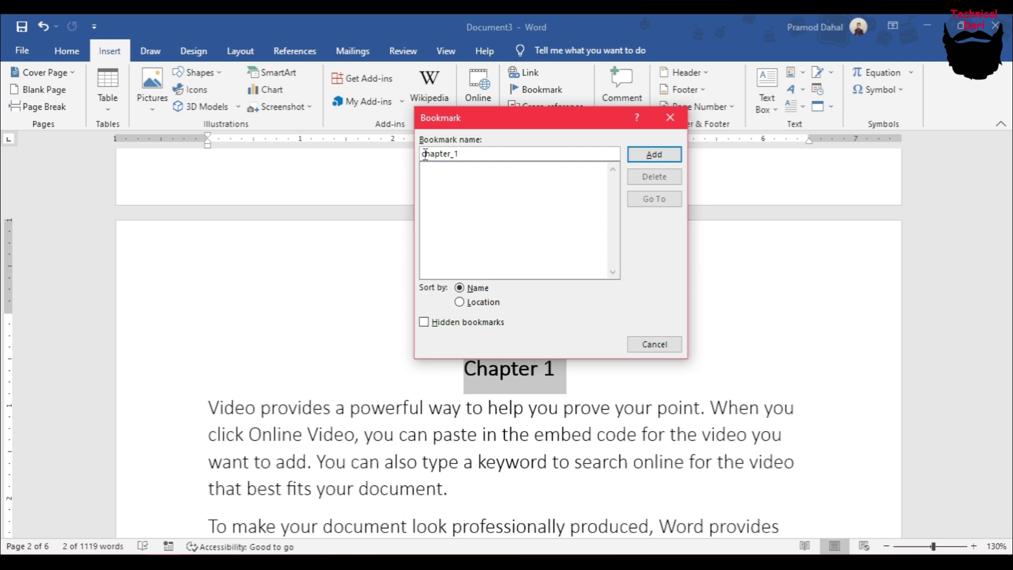
left_click(655, 158)
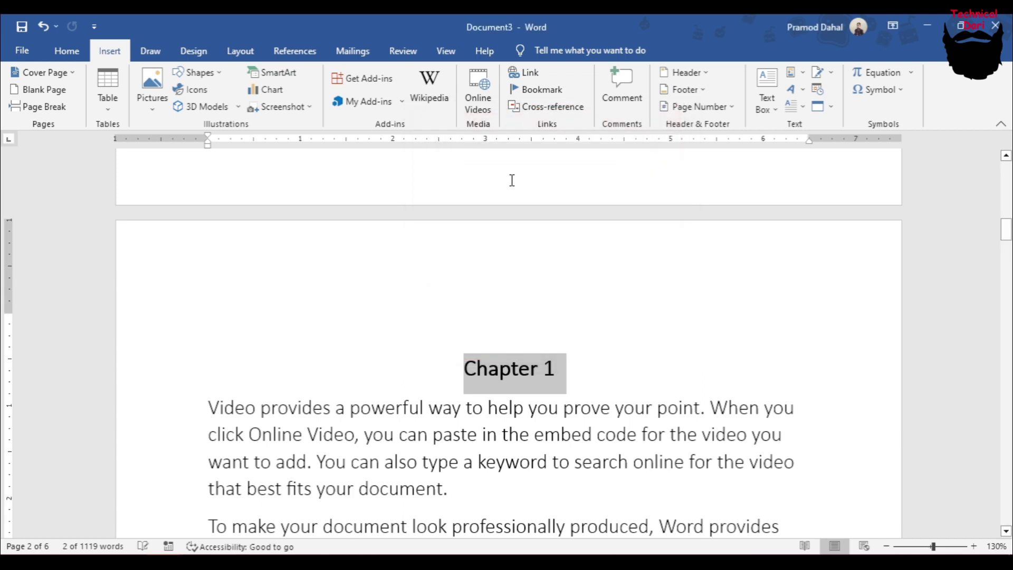
left_click(541, 90)
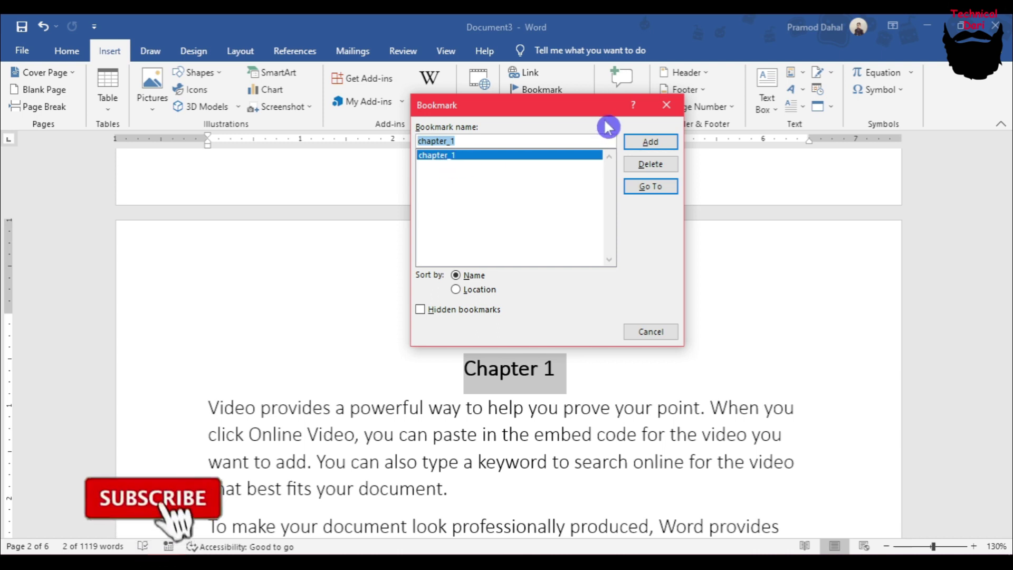
left_click(661, 144)
Bookmark the Chapter 2 heading as chapter_2.
scroll(578, 332, "down", 2)
scroll(528, 337, "down", 5)
scroll(493, 341, "down", 5)
scroll(493, 342, "down", 5)
scroll(489, 335, "down", 3)
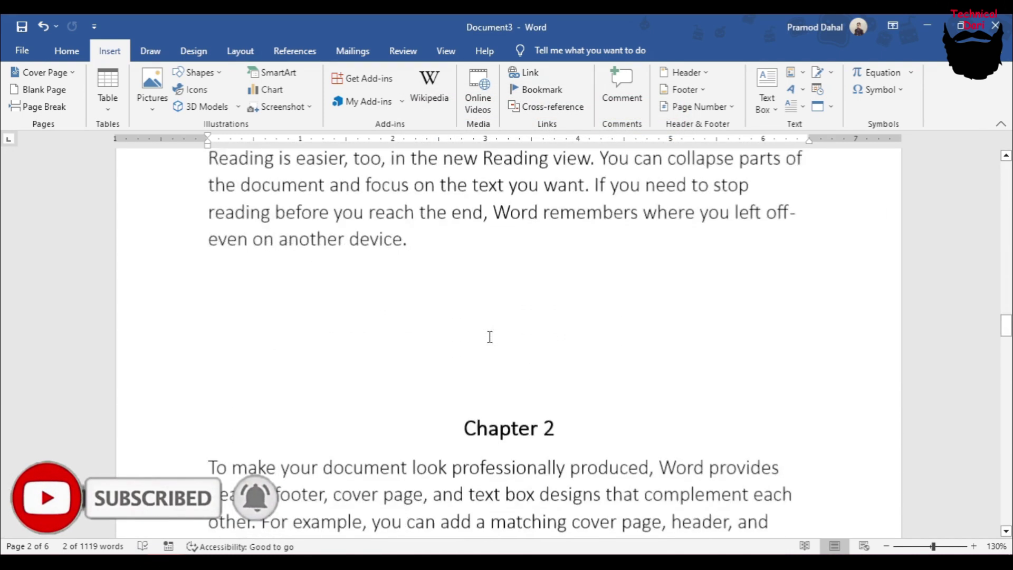
scroll(475, 358, "down", 1)
left_click_drag(464, 312, 561, 311)
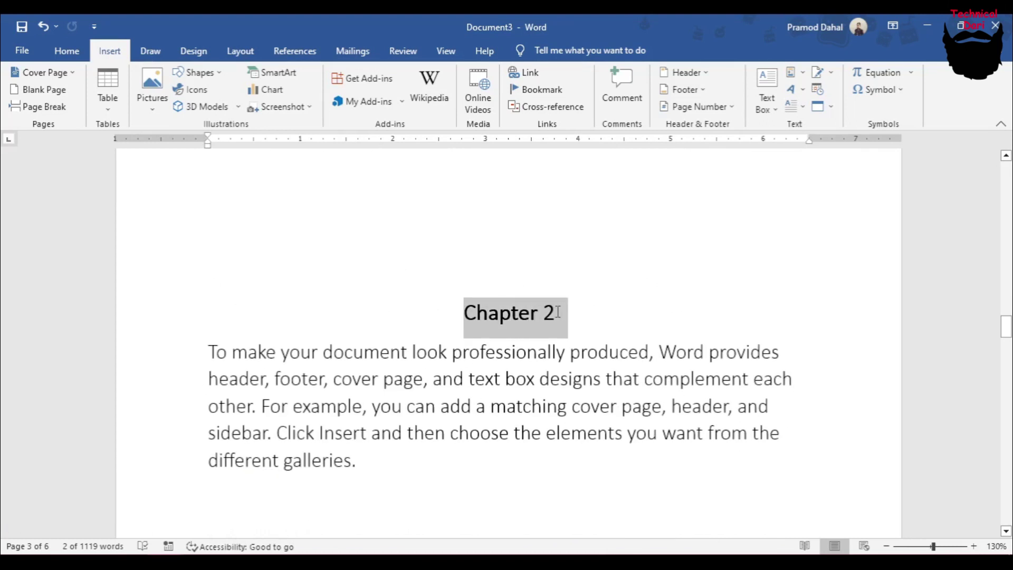
left_click(542, 88)
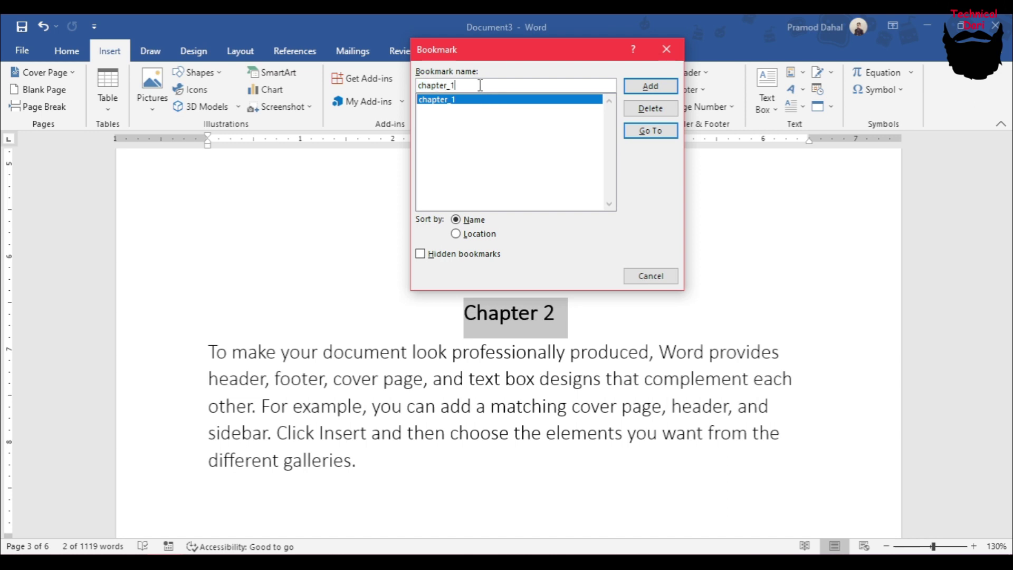
key("BackSpace")
left_click(651, 87)
Add a chapter-numbered bookmark to the Chapter 3 heading.
scroll(562, 338, "down", 5)
scroll(562, 355, "down", 4)
left_click_drag(464, 285, 535, 285)
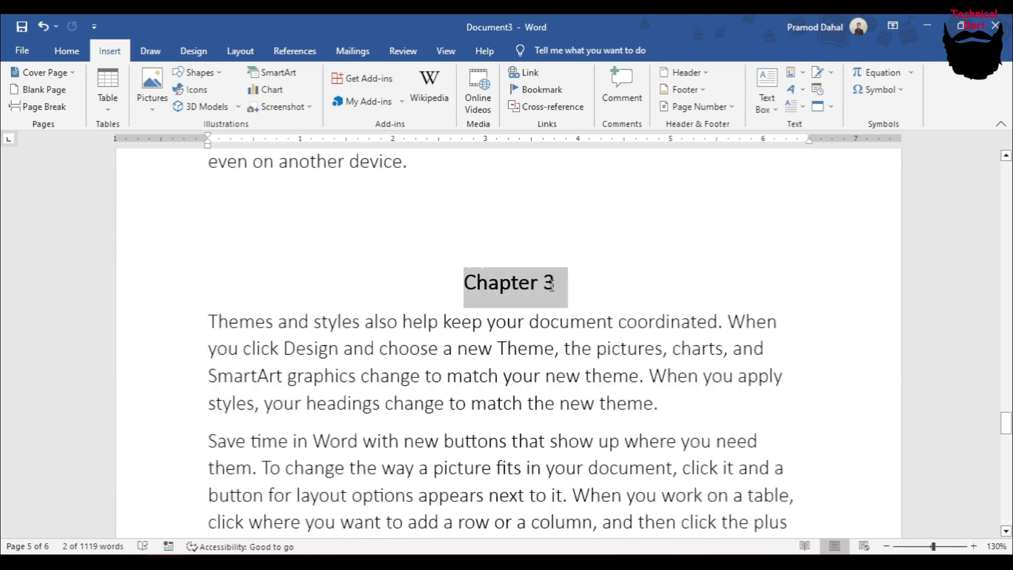
left_click(539, 89)
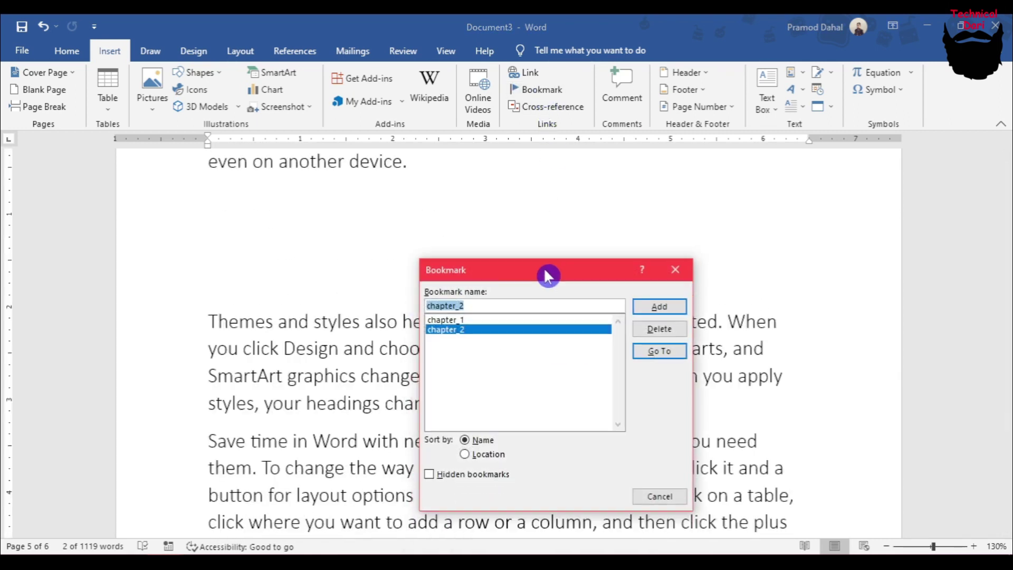
left_click_drag(546, 275, 542, 183)
key("BackSpace")
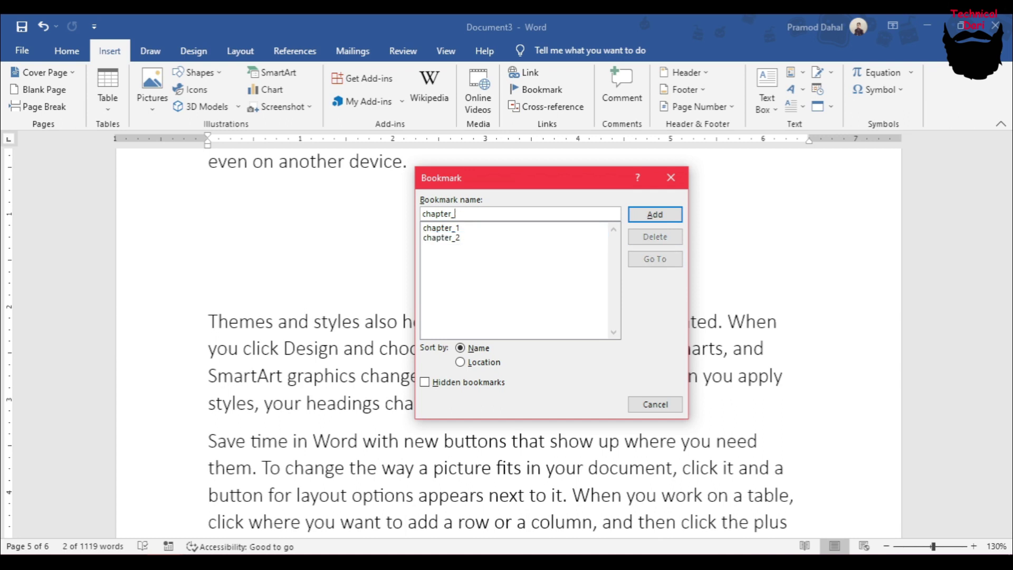
type("3")
left_click(655, 214)
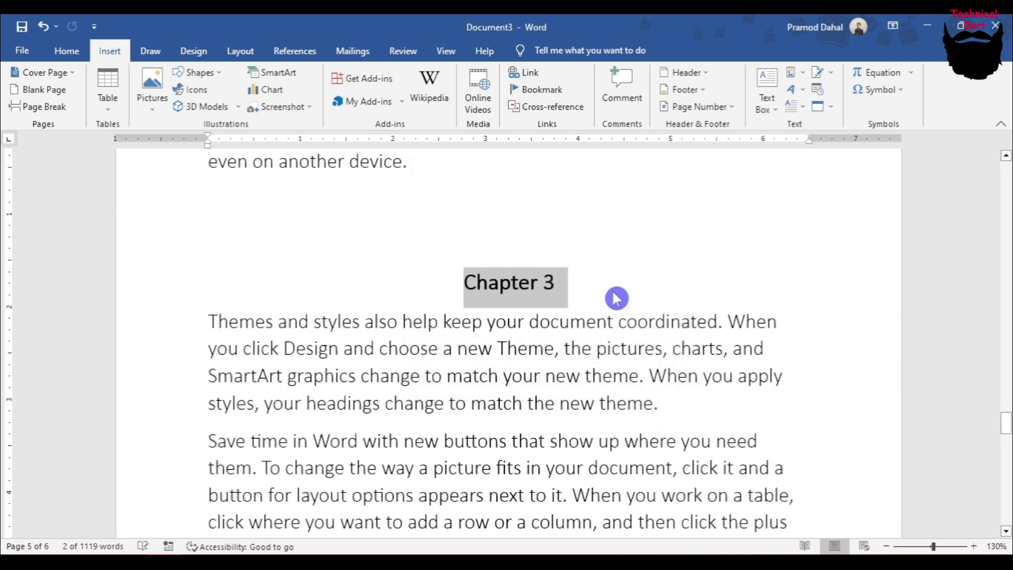
mouse_move(1005, 422)
left_mouse_down()
mouse_move(1006, 190)
mouse_move(993, 187)
left_mouse_up()
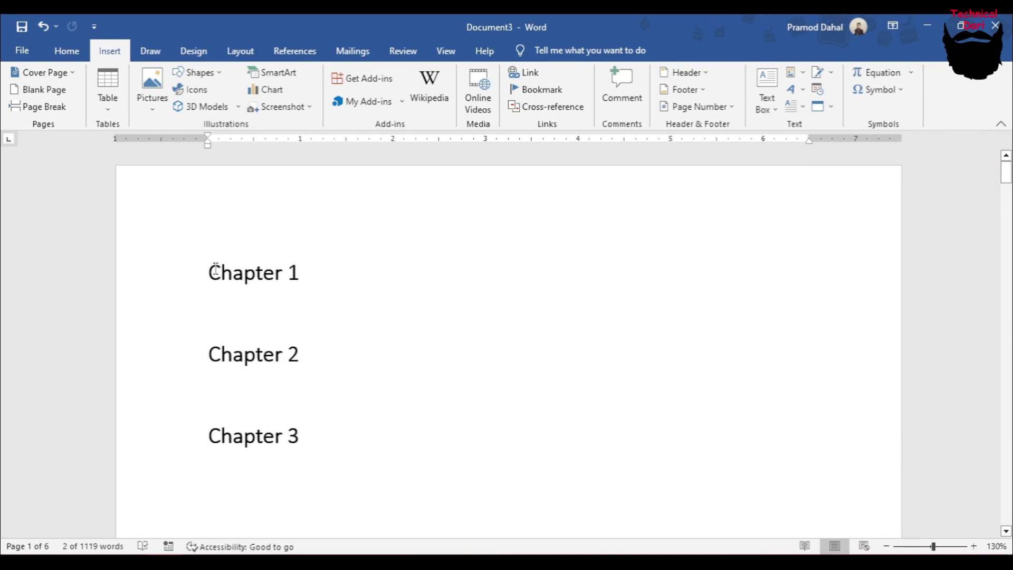
Select the Chapter 1 entry in the top list and open the Insert Hyperlink dialog.
left_click_drag(216, 271, 313, 274)
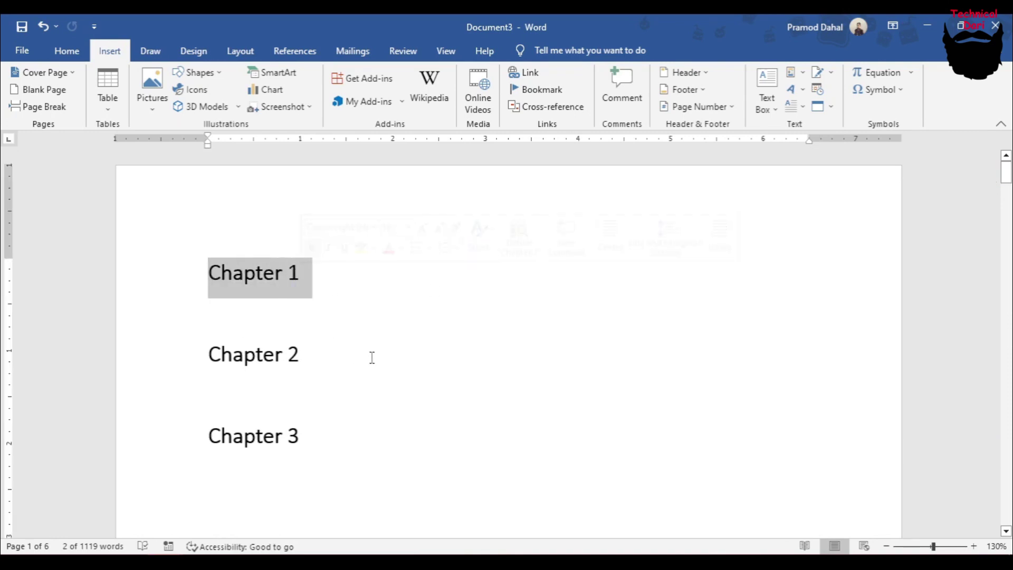
left_click(429, 376)
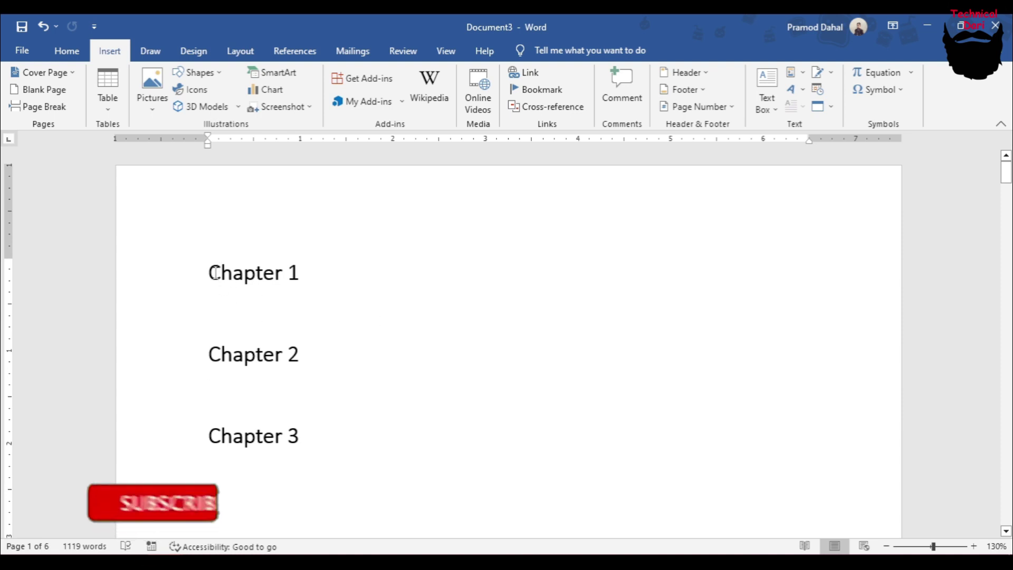
left_click_drag(209, 272, 296, 266)
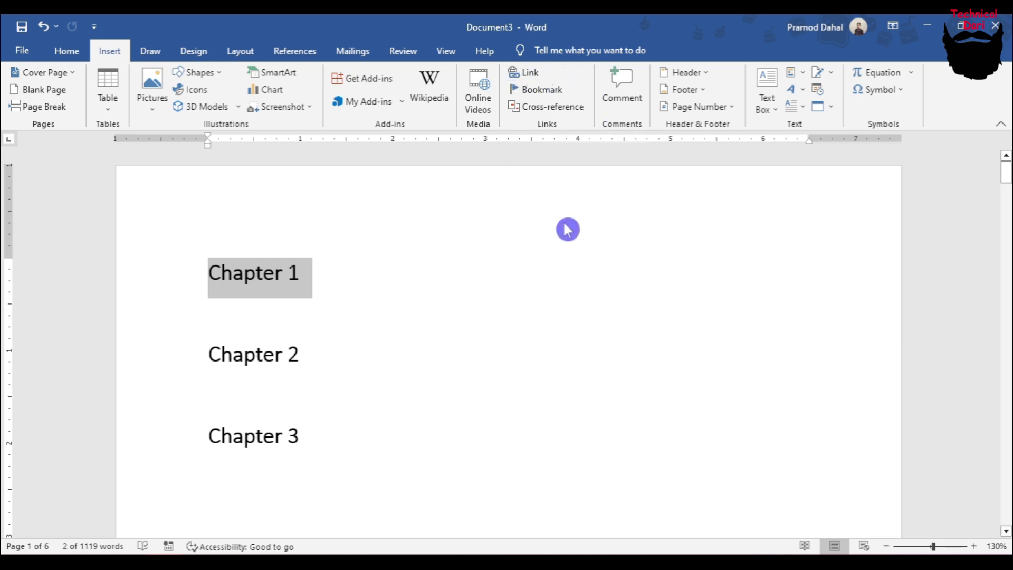
left_click(530, 76)
left_click_drag(468, 174, 479, 155)
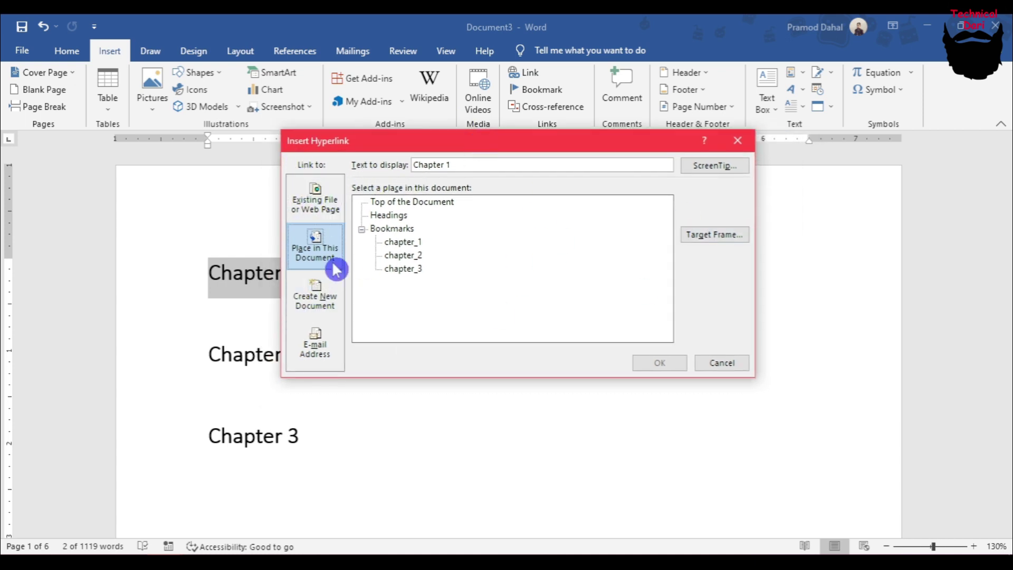
Under Place in This Document, link the entry to the chapter_1 bookmark.
left_click(319, 205)
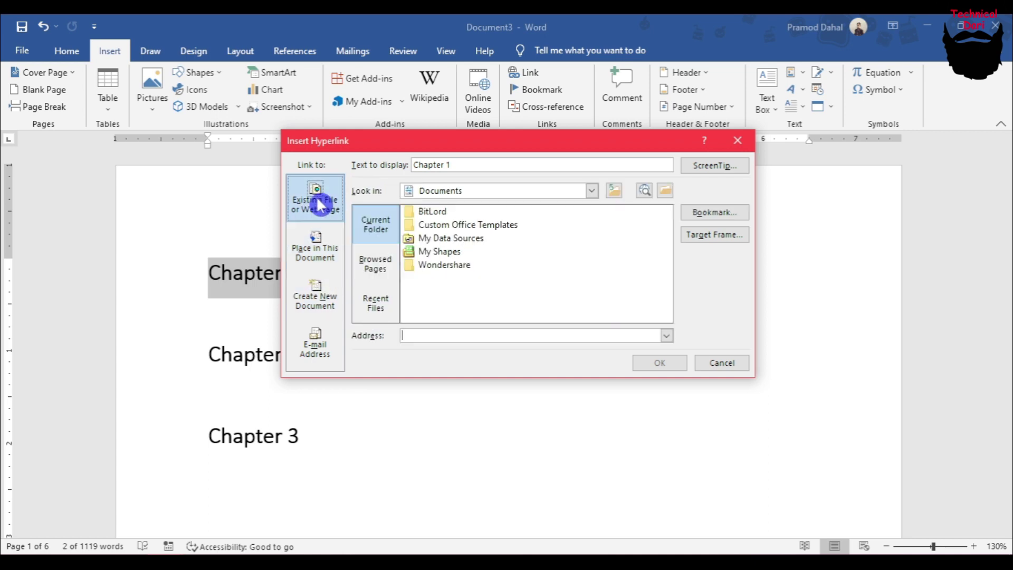
left_click(324, 249)
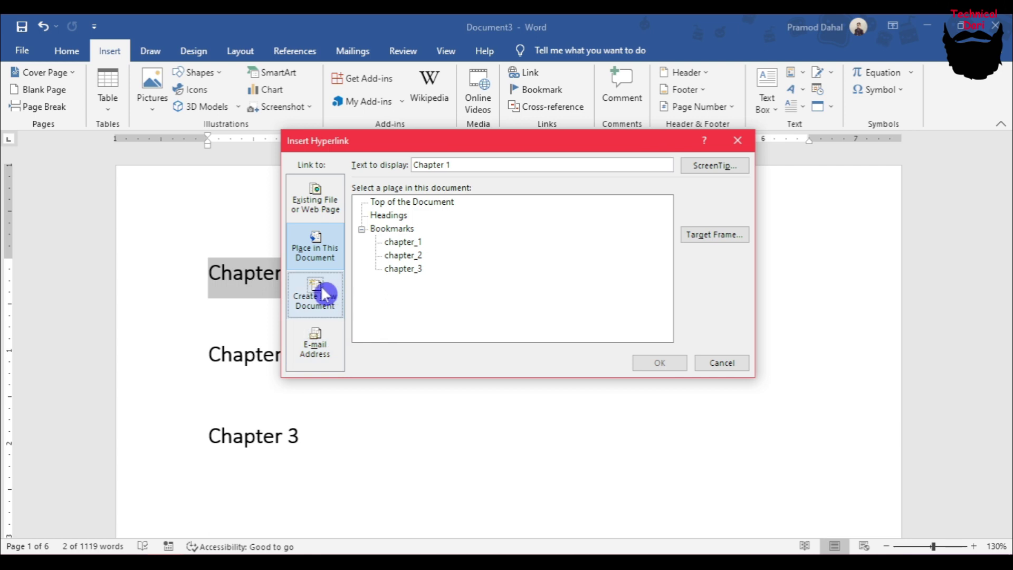
left_click(325, 291)
left_click(307, 359)
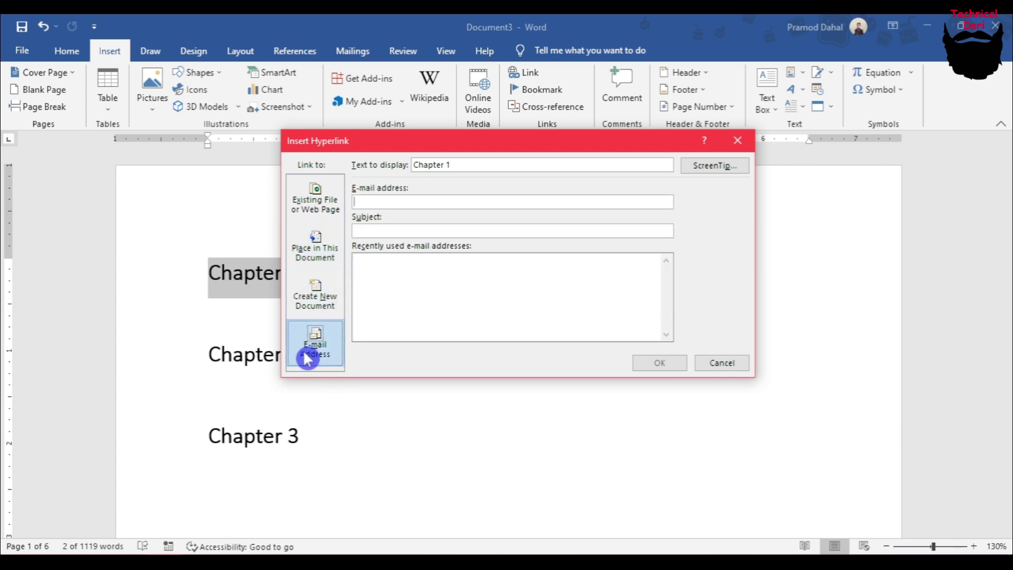
left_click(318, 252)
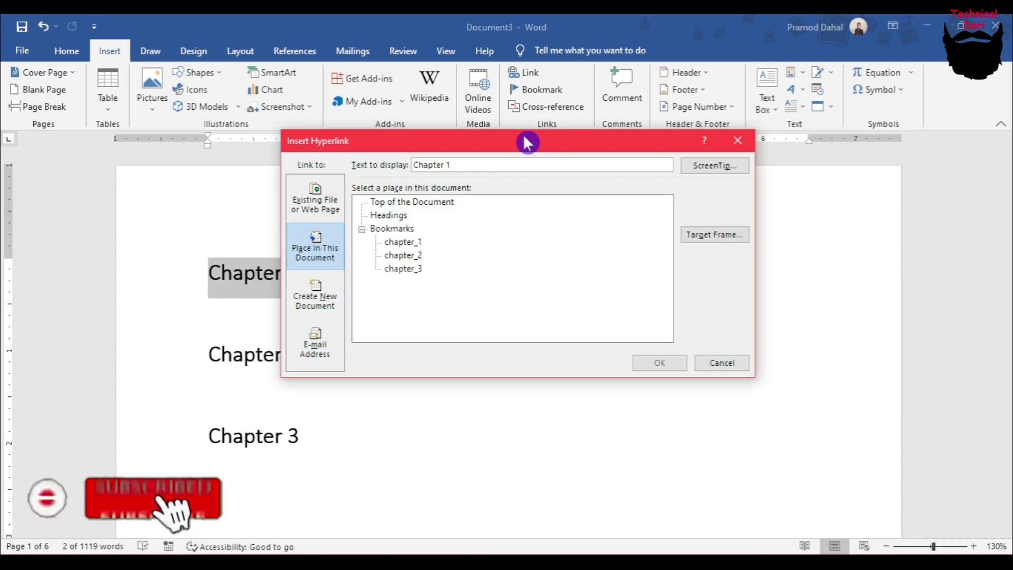
left_click_drag(528, 142, 480, 132)
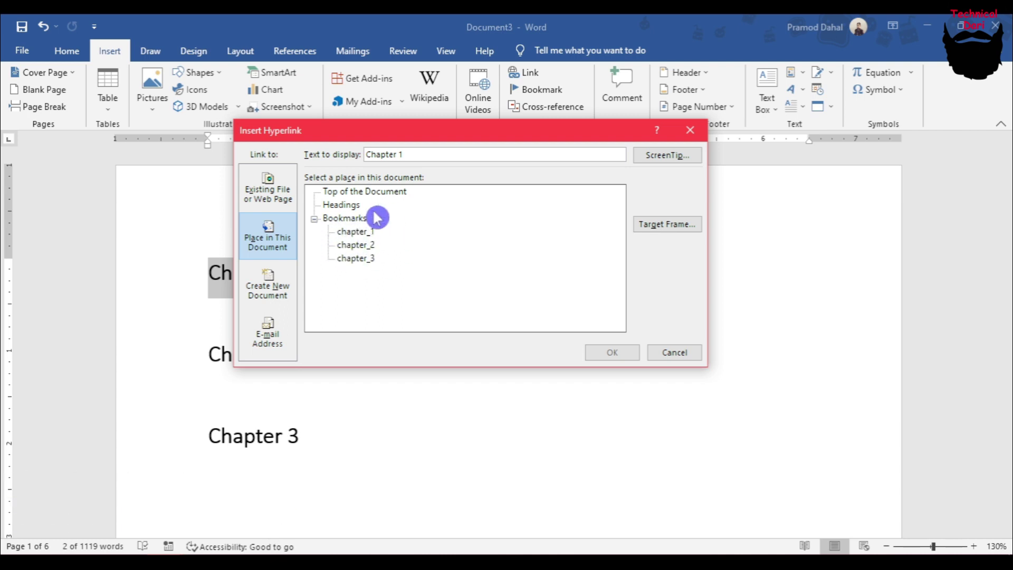
left_click_drag(444, 136, 548, 149)
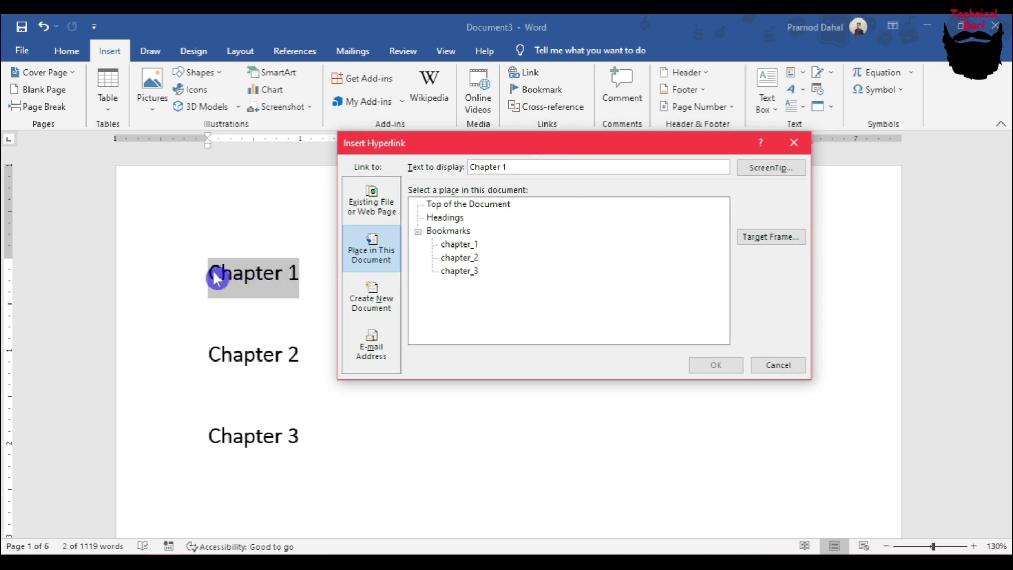
left_click(460, 244)
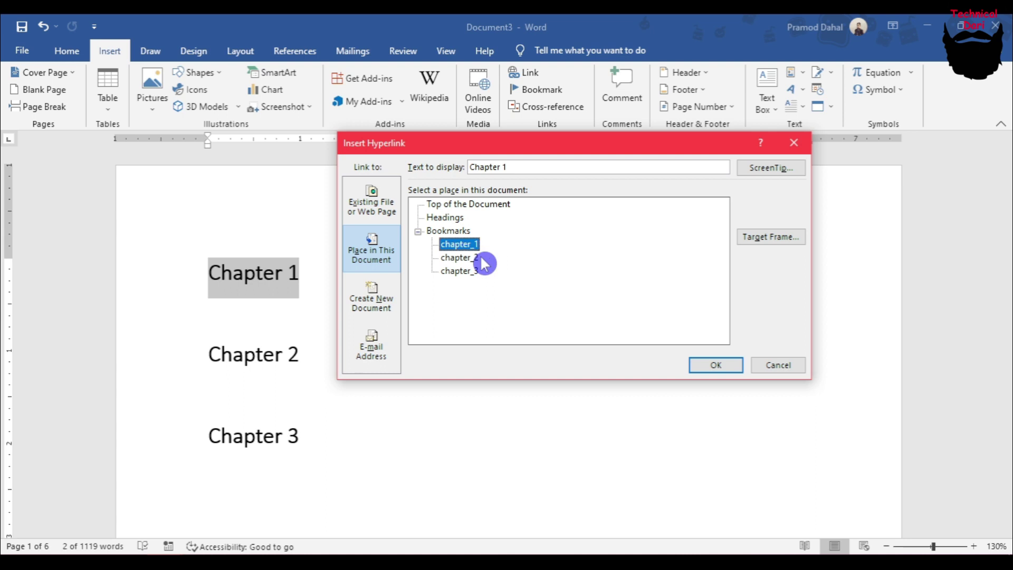
left_click(730, 364)
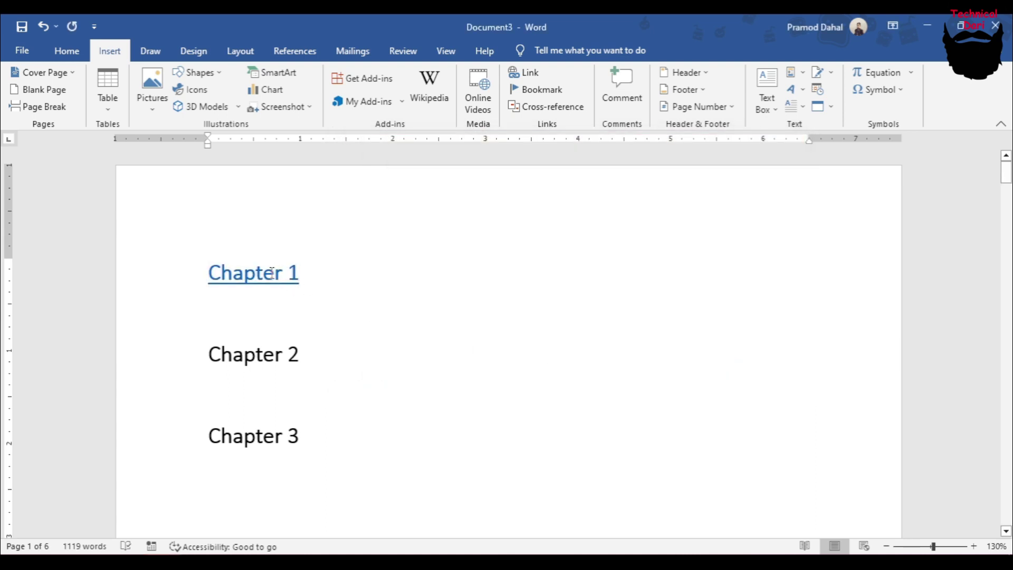
left_click_drag(206, 272, 348, 274)
Follow the Chapter 1 link to the chapter_1 heading, then scroll back to the top chapter list.
left_click(438, 340)
left_click(257, 284, "ctrl")
left_click_drag(481, 215, 559, 220)
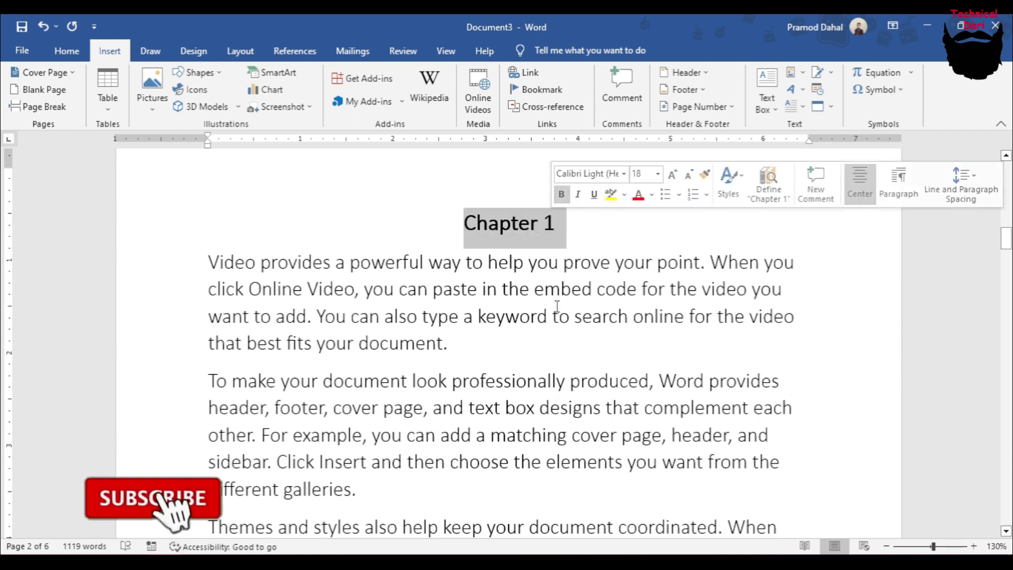
scroll(545, 370, "up", 3)
scroll(545, 369, "up", 4)
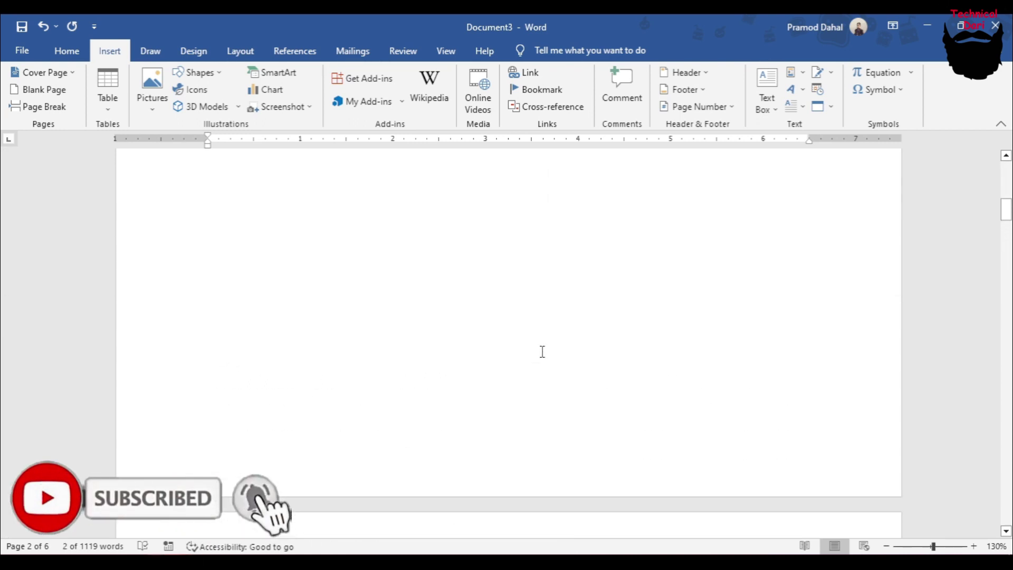
scroll(544, 359, "up", 2)
scroll(542, 351, "up", 5)
left_click(266, 317)
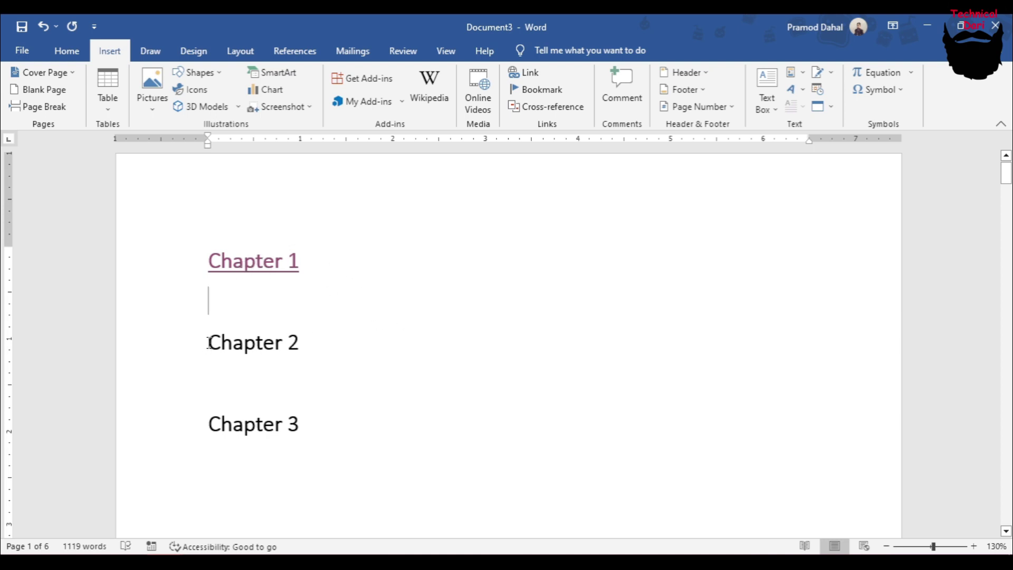
Link the Chapter 2 list entry to the chapter_2 bookmark in this document.
left_click_drag(213, 342, 312, 345)
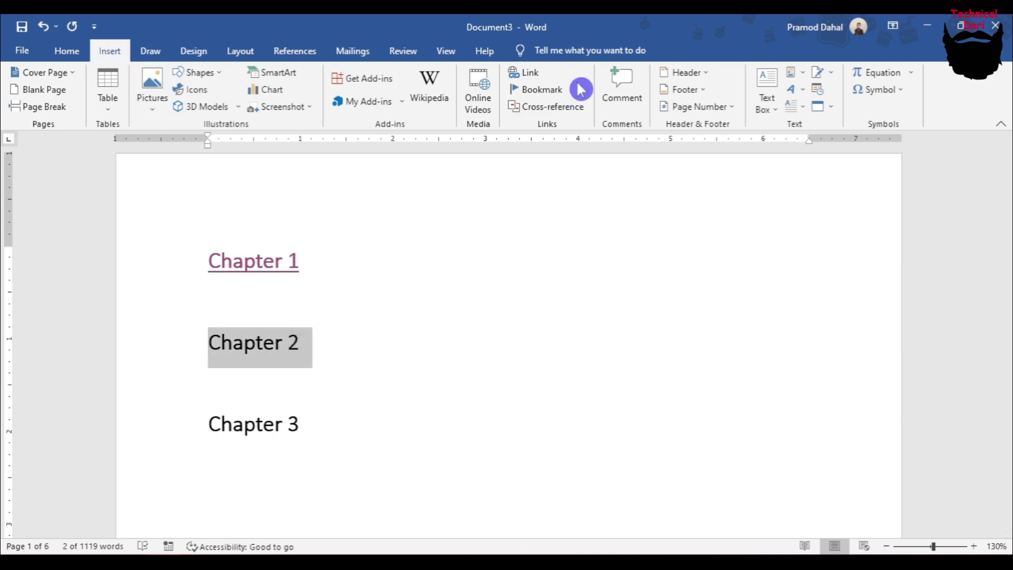
left_click(539, 75)
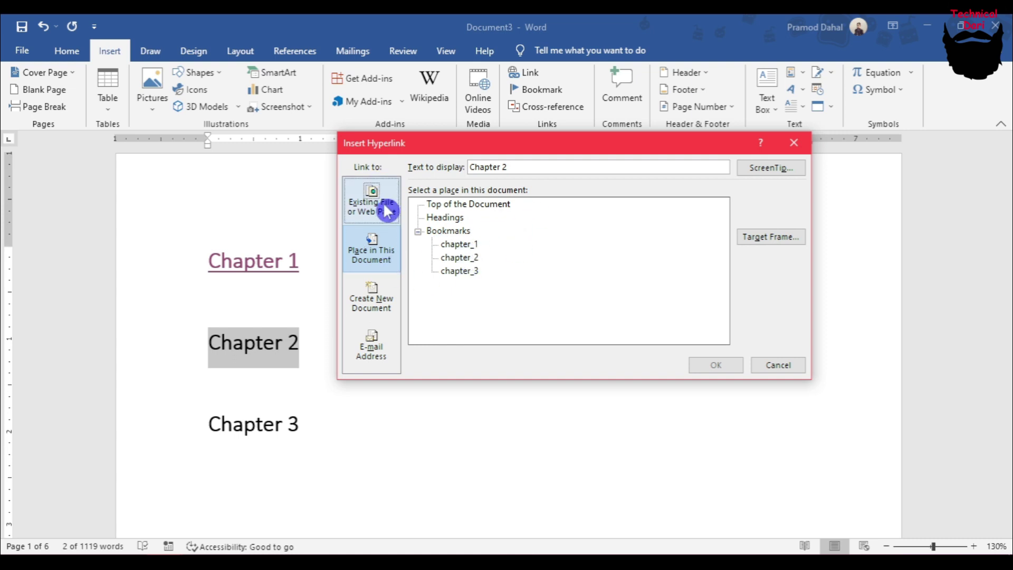
left_click(364, 194)
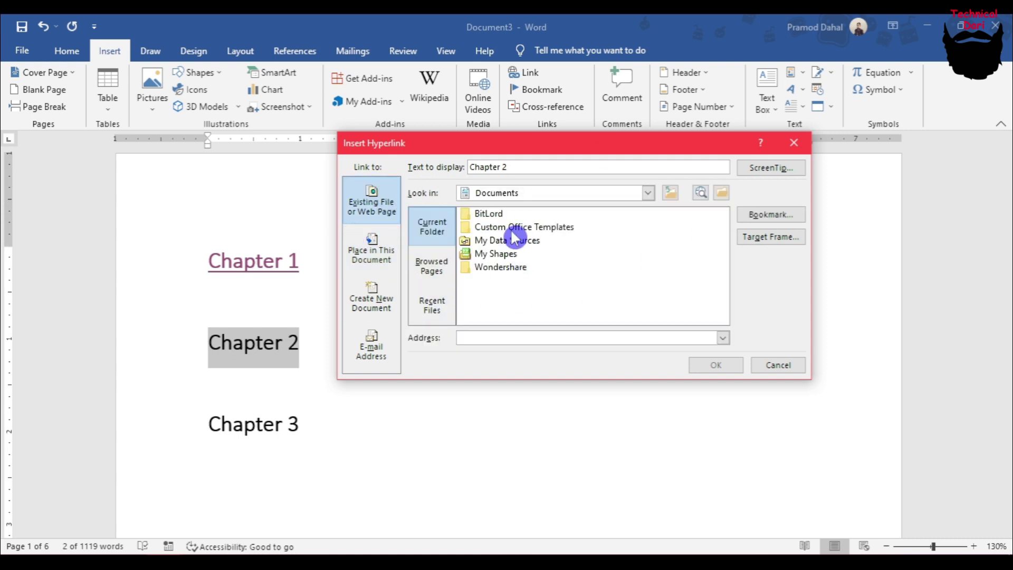
left_click(372, 251)
left_click(463, 259)
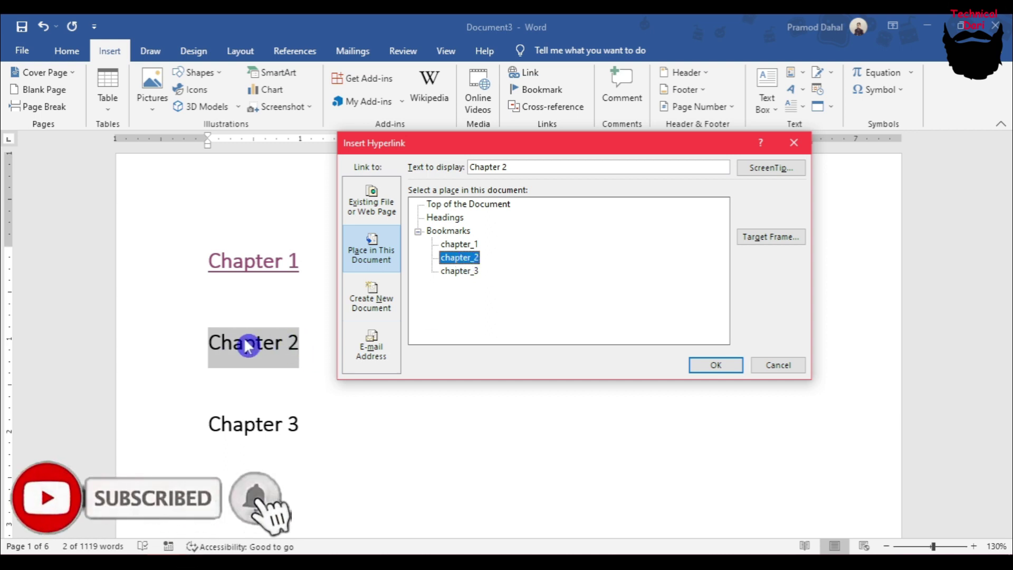
left_click(721, 367)
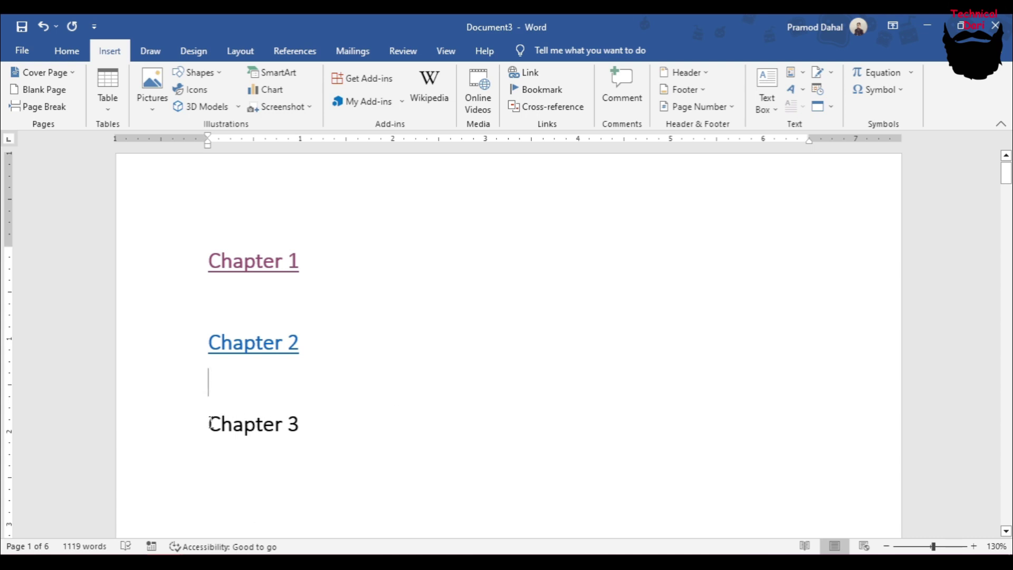
Link the Chapter 3 list entry to the chapter_3 bookmark.
left_click_drag(209, 422, 311, 429)
left_click(113, 57)
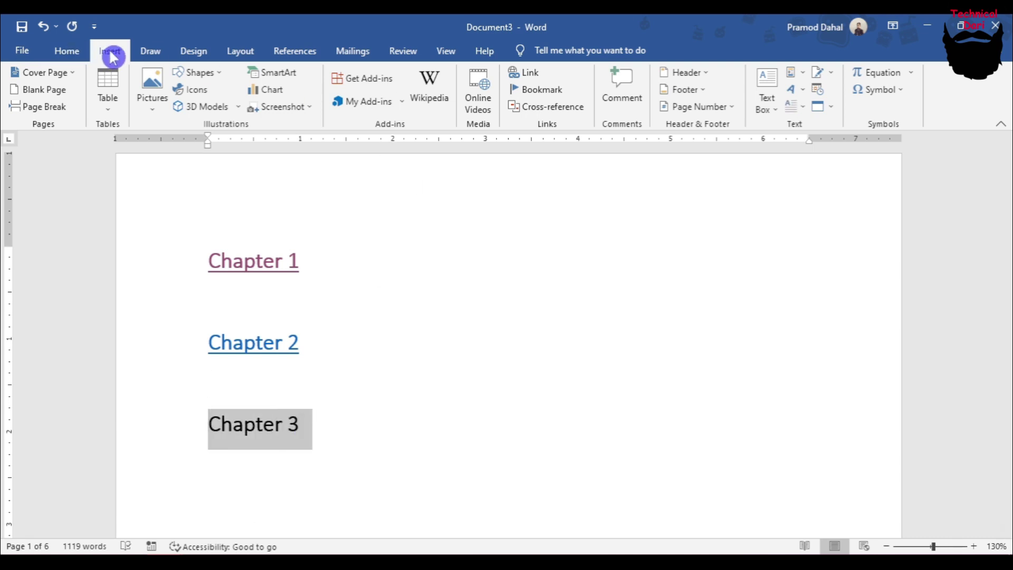
left_click(524, 73)
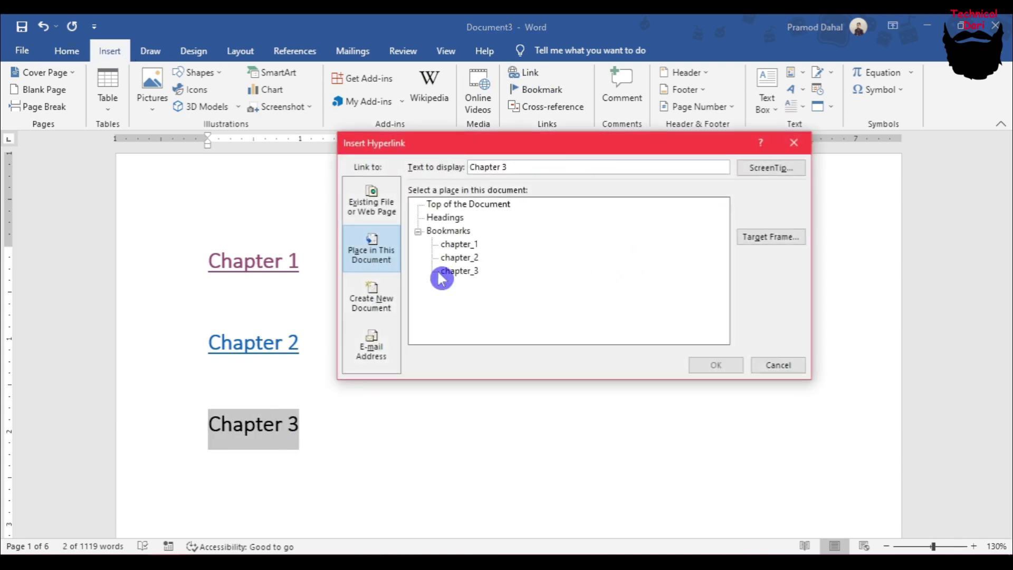
left_click(466, 274)
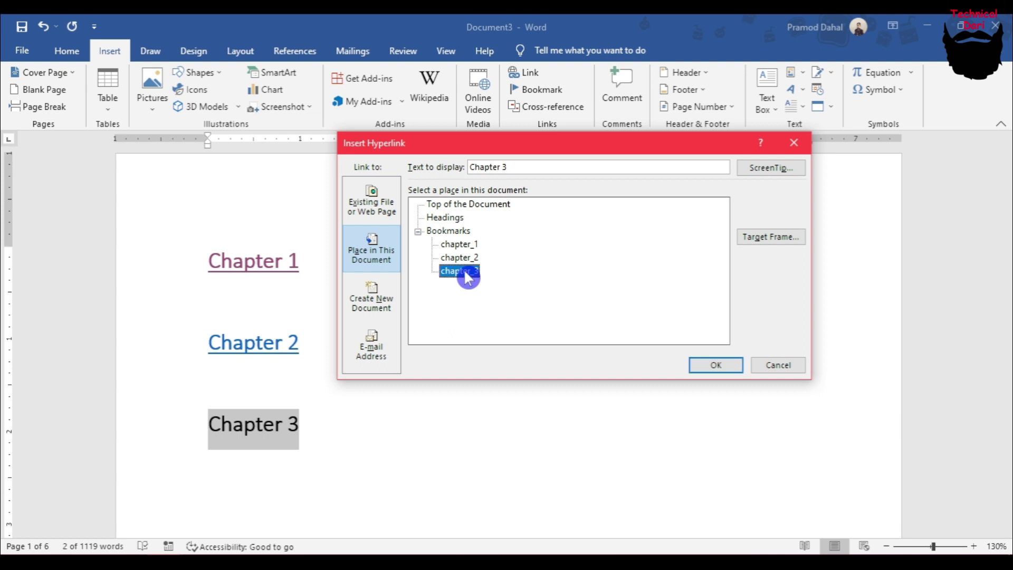
left_click(730, 368)
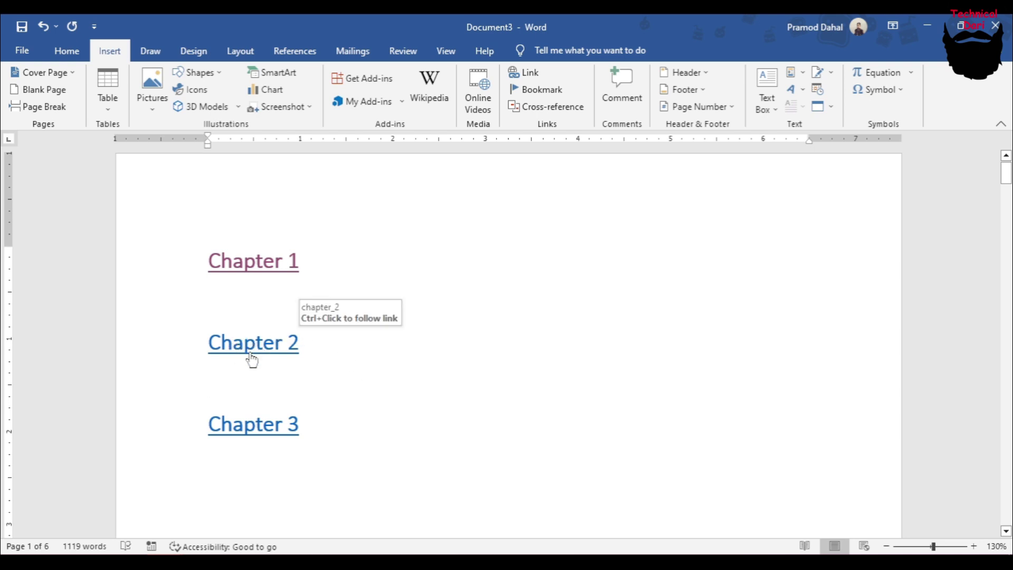
Follow the Chapter 3 link and confirm it lands on the Chapter 3 heading.
left_click(264, 382)
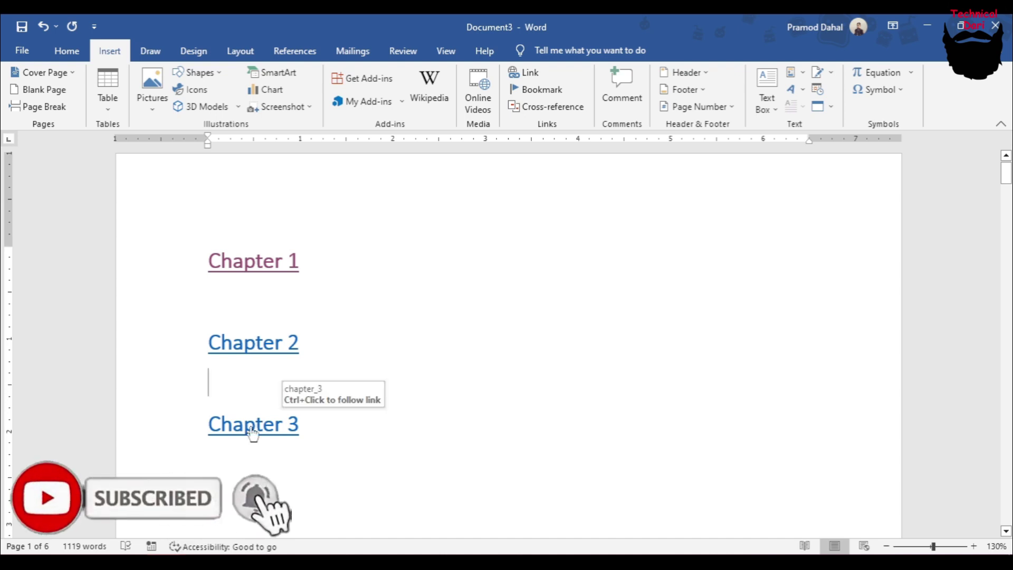
left_click(249, 430, "ctrl")
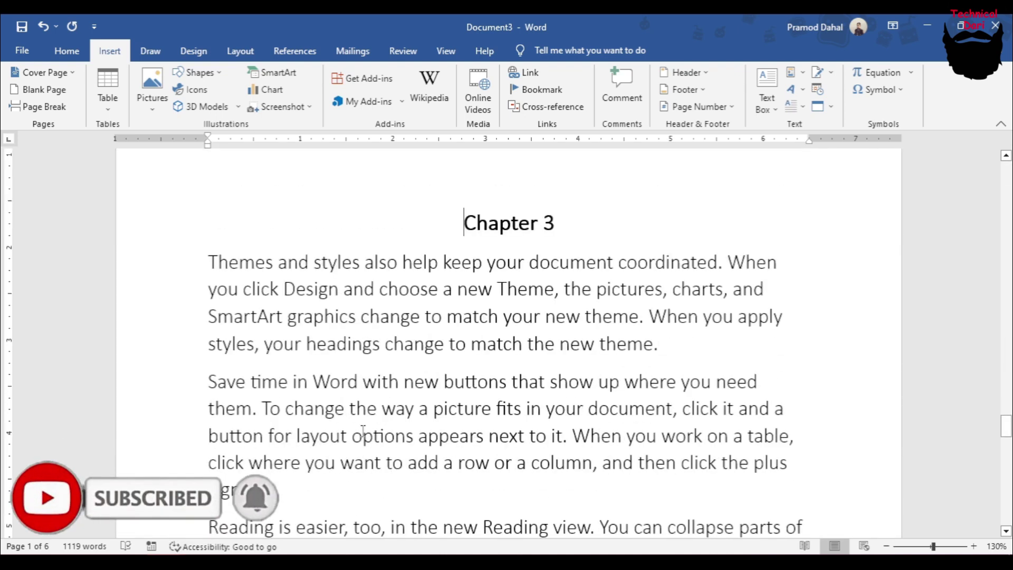
mouse_move(463, 210)
left_mouse_down()
mouse_move(577, 323)
mouse_move(626, 436)
left_mouse_up()
scroll(626, 435, "down", 4)
left_click_drag(1004, 443, 1006, 164)
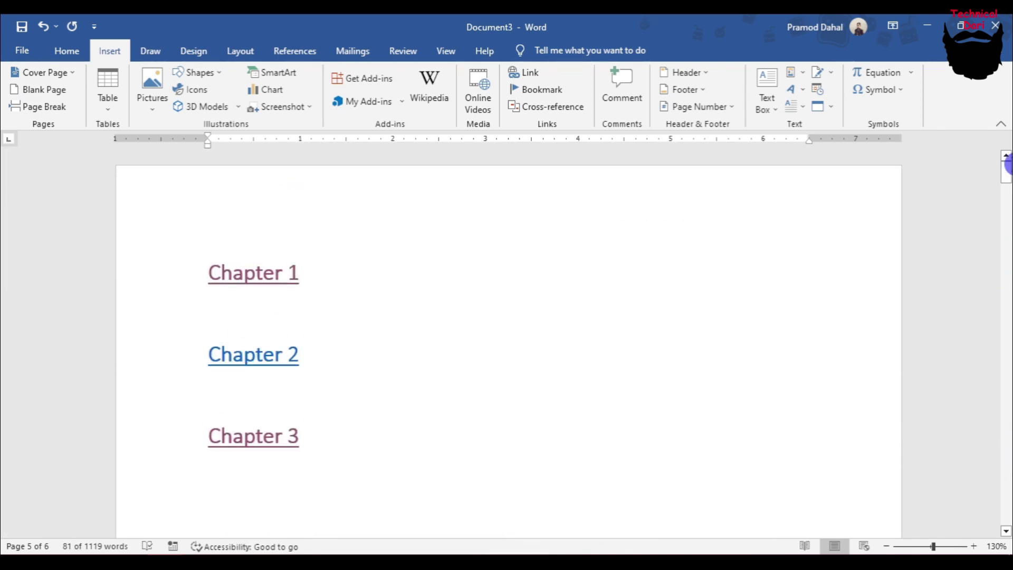
Follow the Chapter 2 link to its heading, then scroll back up to the chapter list.
left_click(258, 363, "ctrl")
left_click_drag(464, 220, 517, 422)
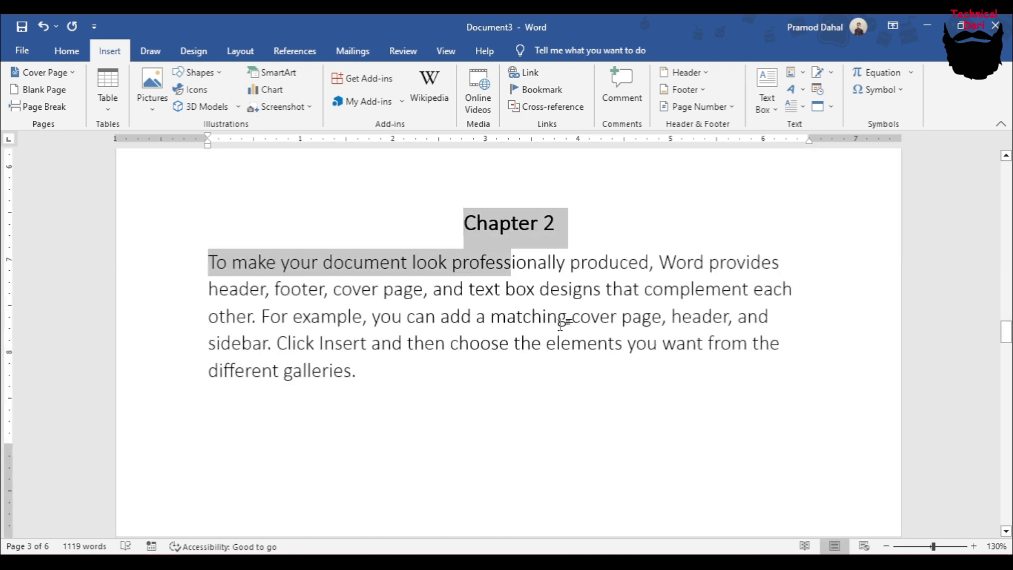
scroll(517, 422, "up", 3)
scroll(518, 422, "up", 4)
scroll(518, 422, "up", 4)
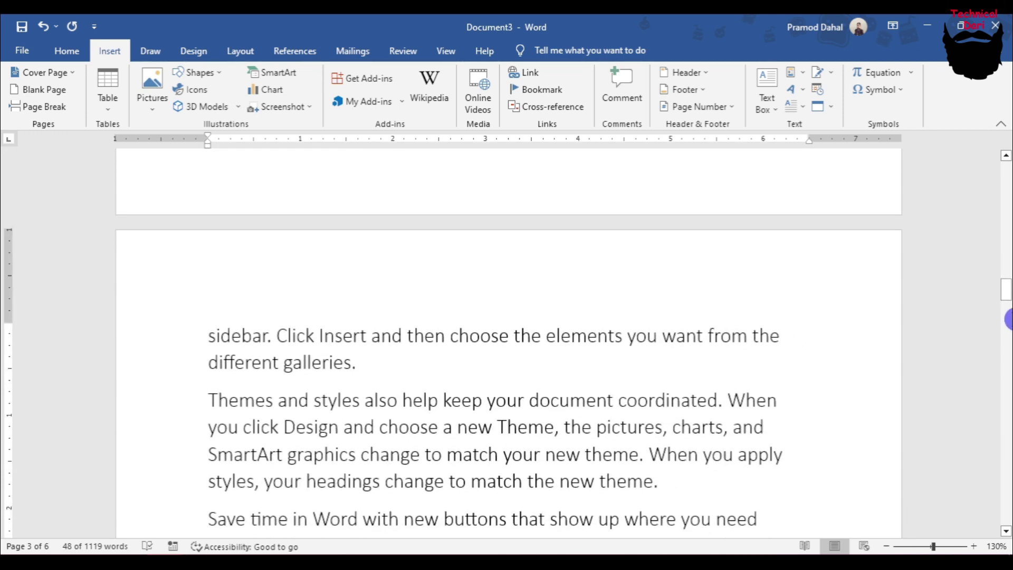
left_click_drag(1005, 293, 1005, 171)
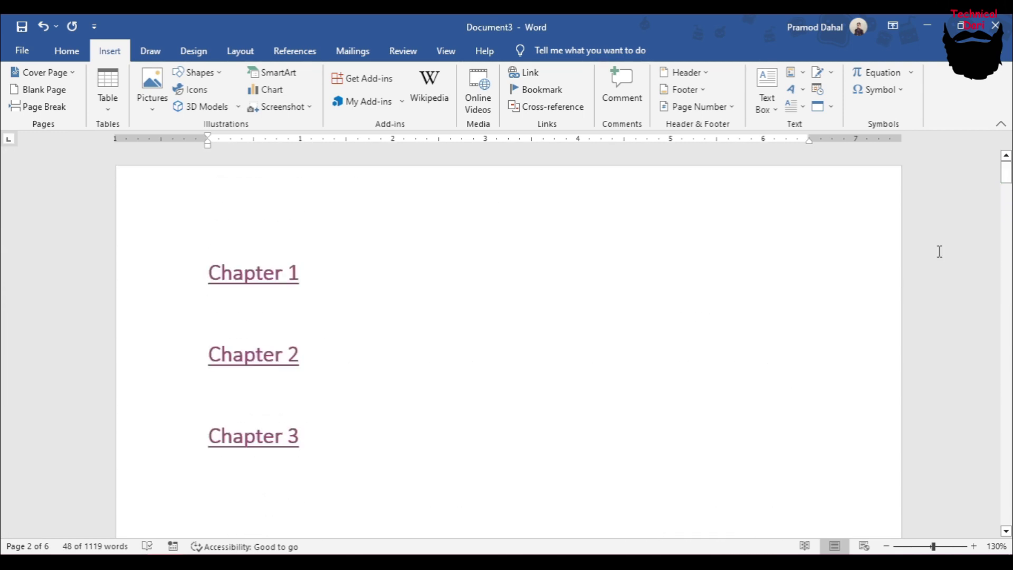